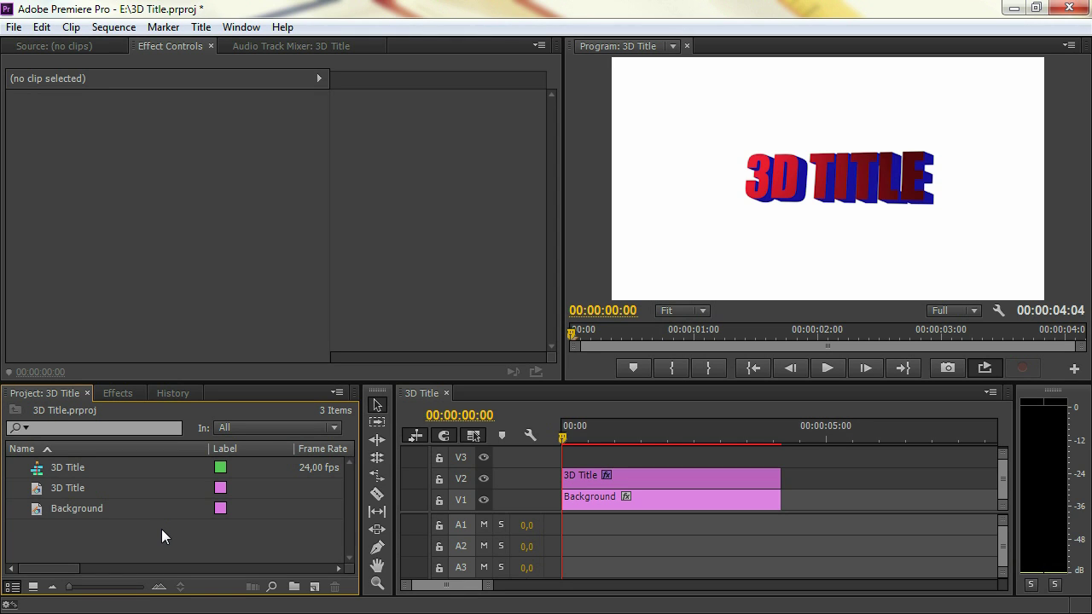
Delete all three existing items from the project, including the 3D Title sequence.
{"action": "key", "text": "space"}
{"action": "left_click_drag", "start_coordinate": [170, 549], "coordinate": [13, 459]}
{"action": "key", "text": "Delete"}
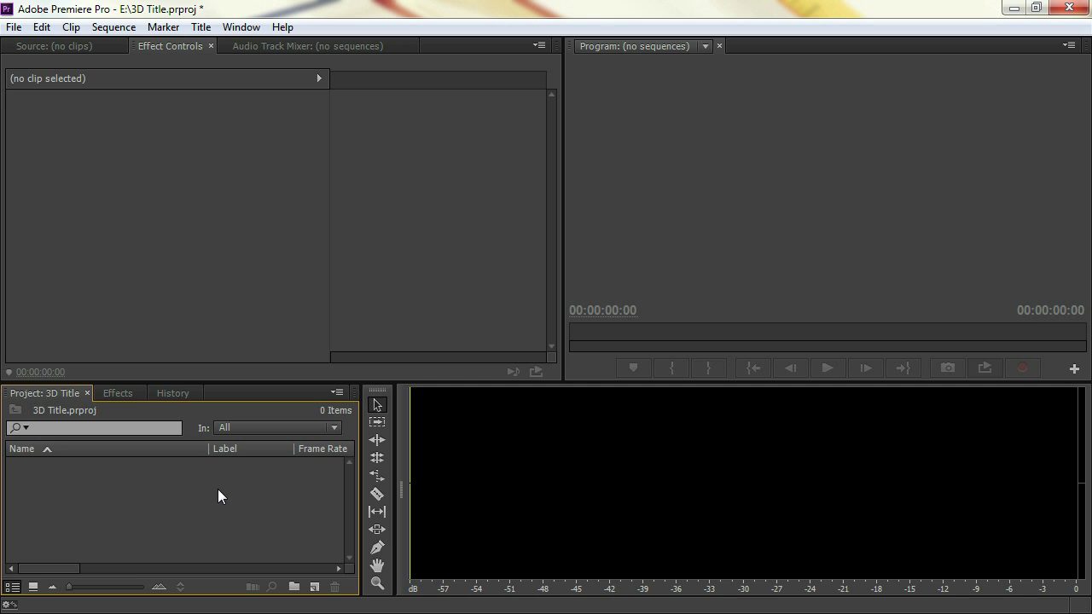
Create a new sequence named "Title 3D" using the DSLR 720p24 preset.
{"action": "left_click", "coordinate": [313, 586]}
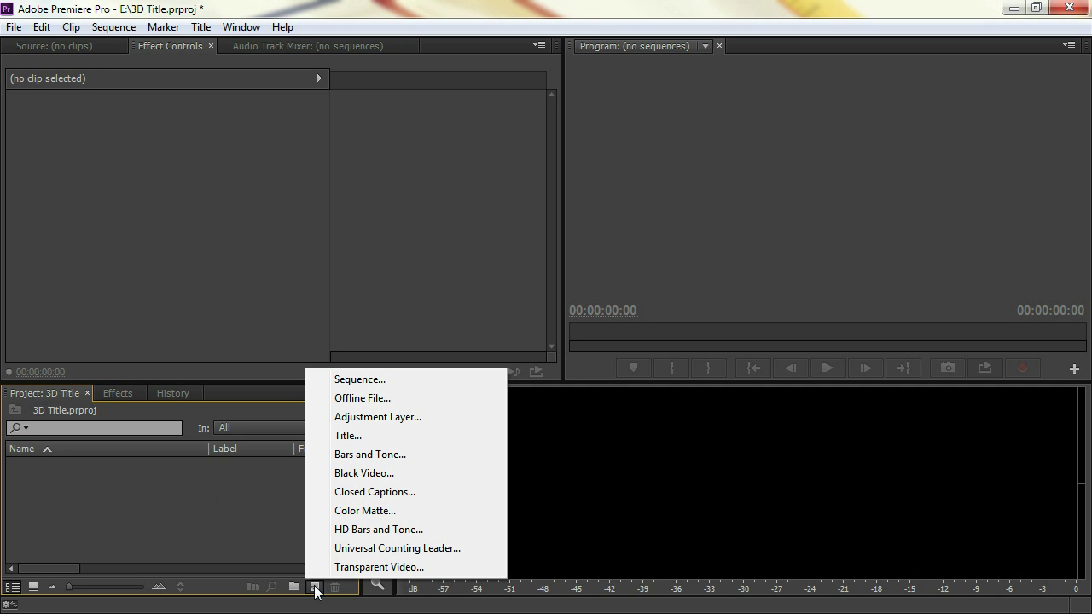
{"action": "left_click", "coordinate": [424, 381]}
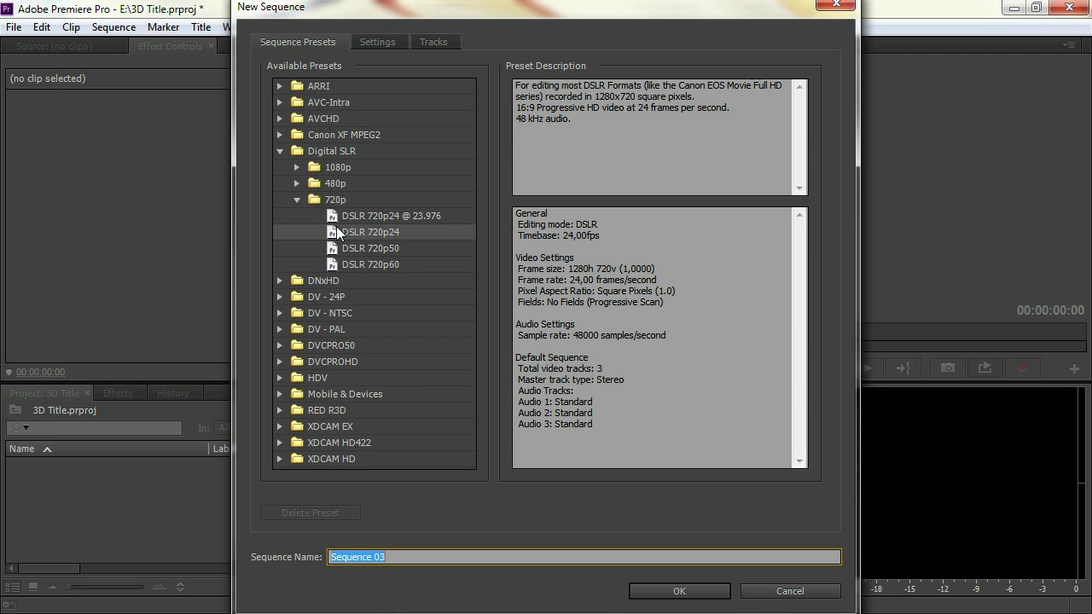
{"action": "left_click", "coordinate": [338, 233]}
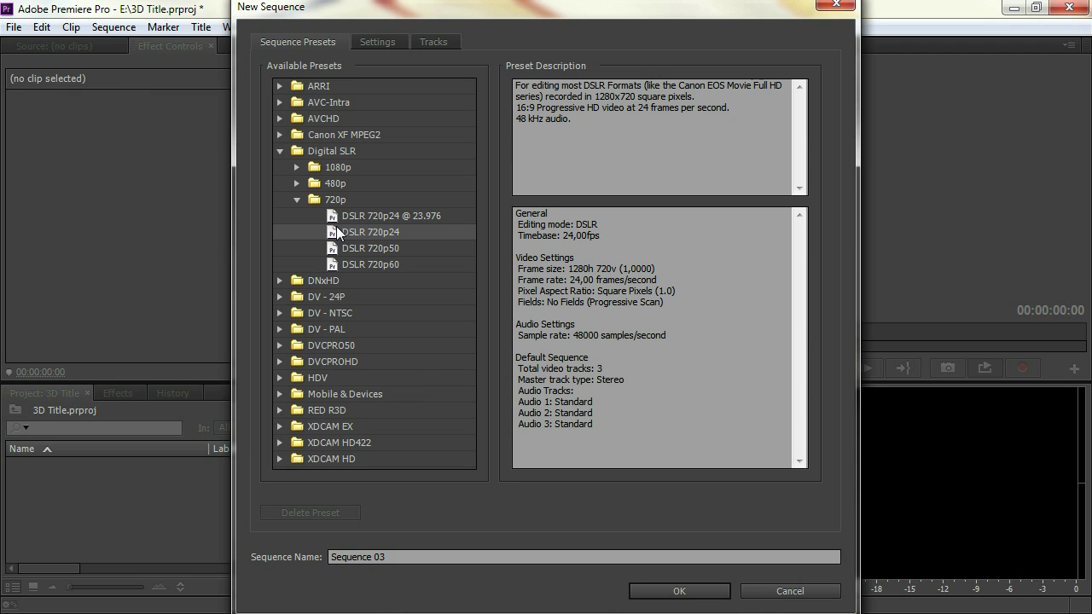
{"action": "left_click", "coordinate": [411, 561]}
{"action": "type", "text": "Title 3D"}
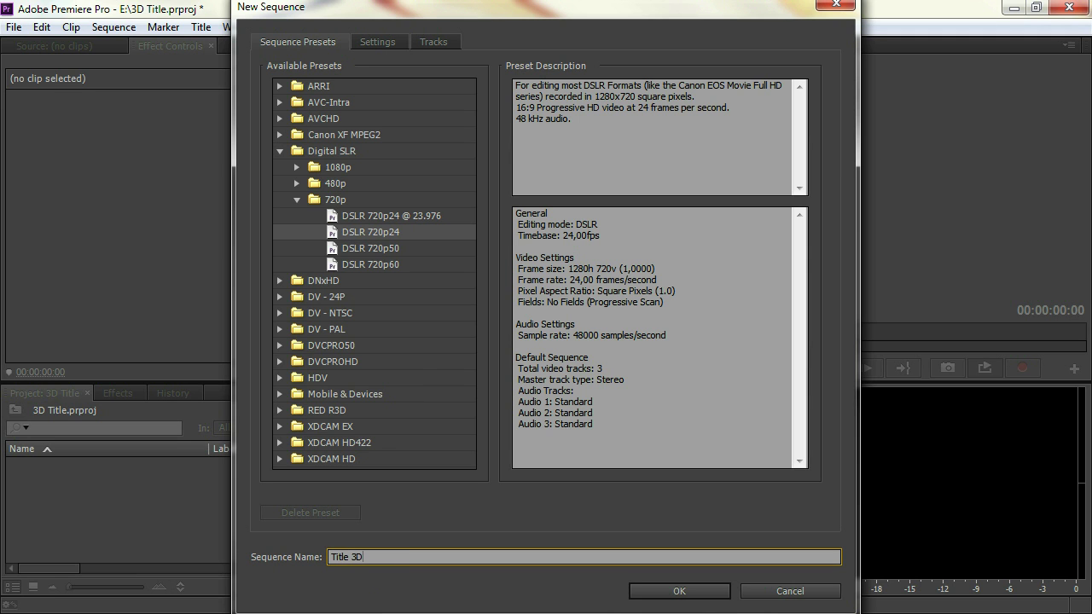
{"action": "left_click", "coordinate": [692, 592]}
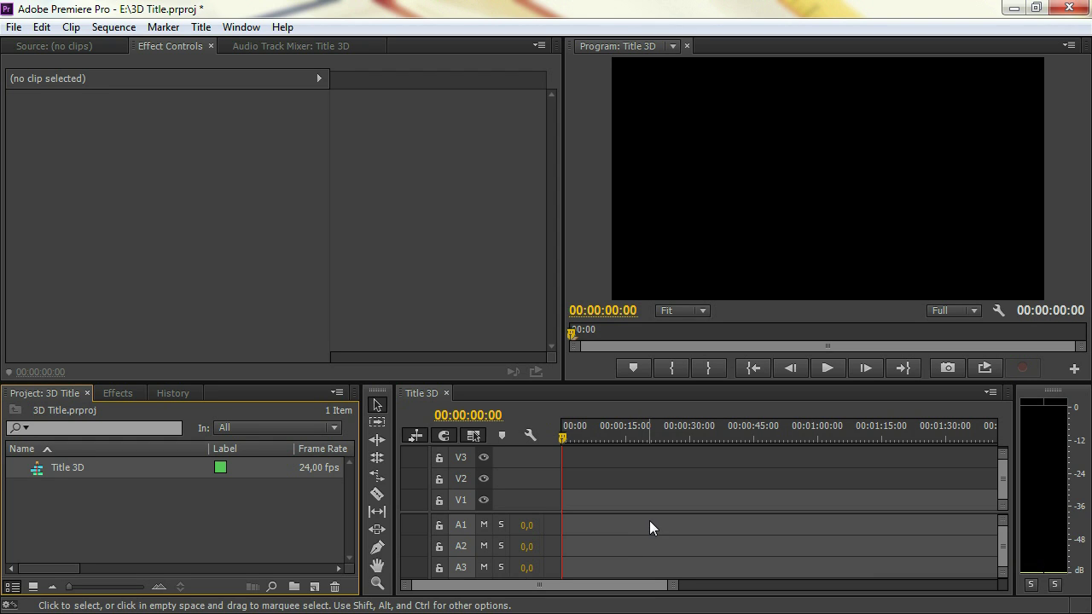
Create a white color matte named "Background" and place it at the start of track V1.
{"action": "left_click", "coordinate": [207, 500]}
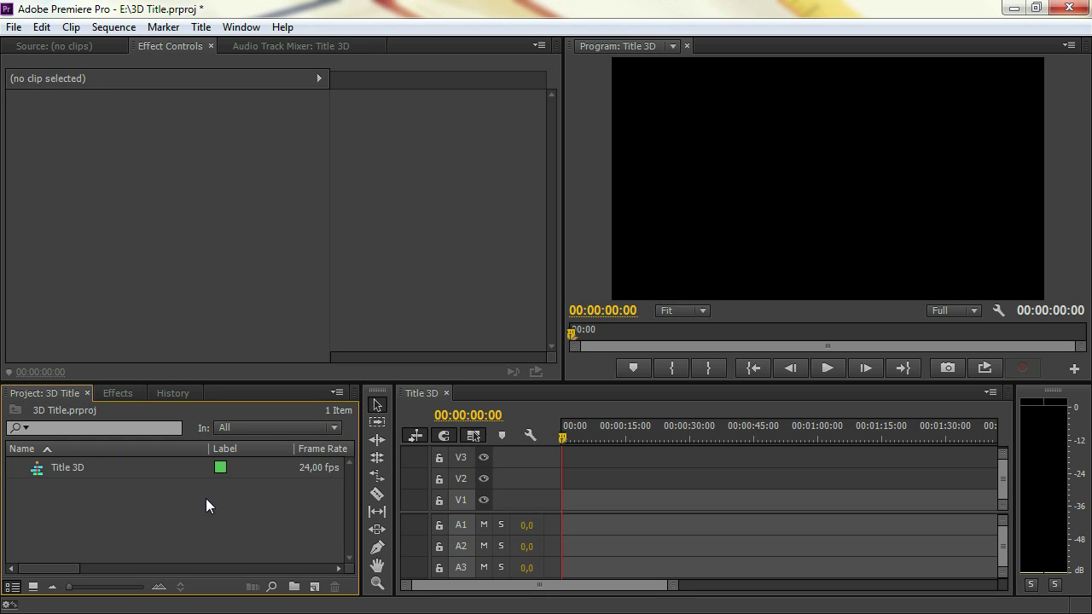
{"action": "left_click", "coordinate": [314, 587]}
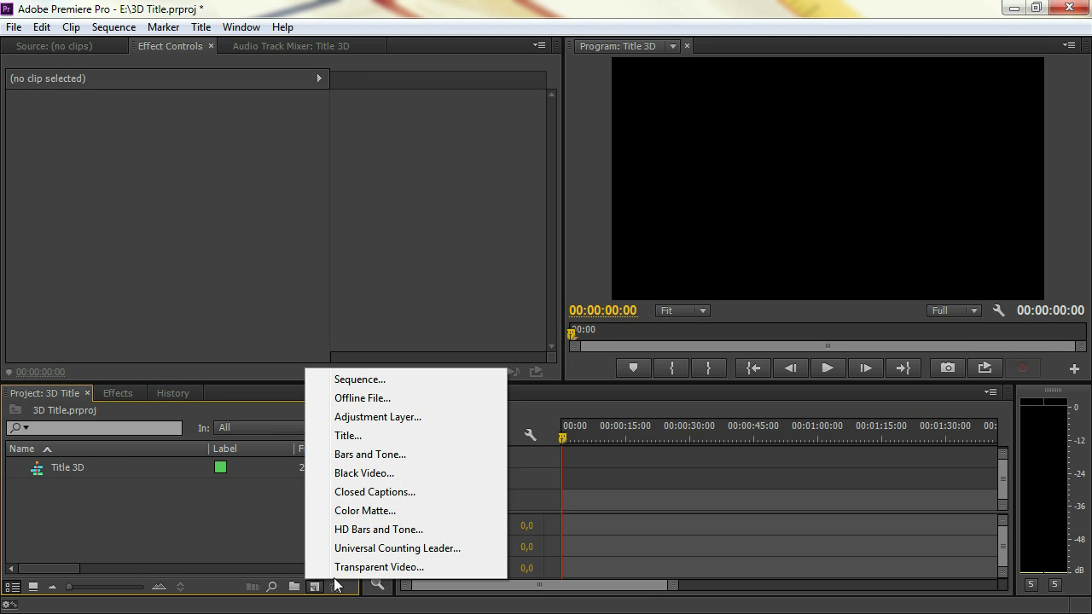
{"action": "left_click", "coordinate": [427, 514]}
{"action": "left_click", "coordinate": [569, 375]}
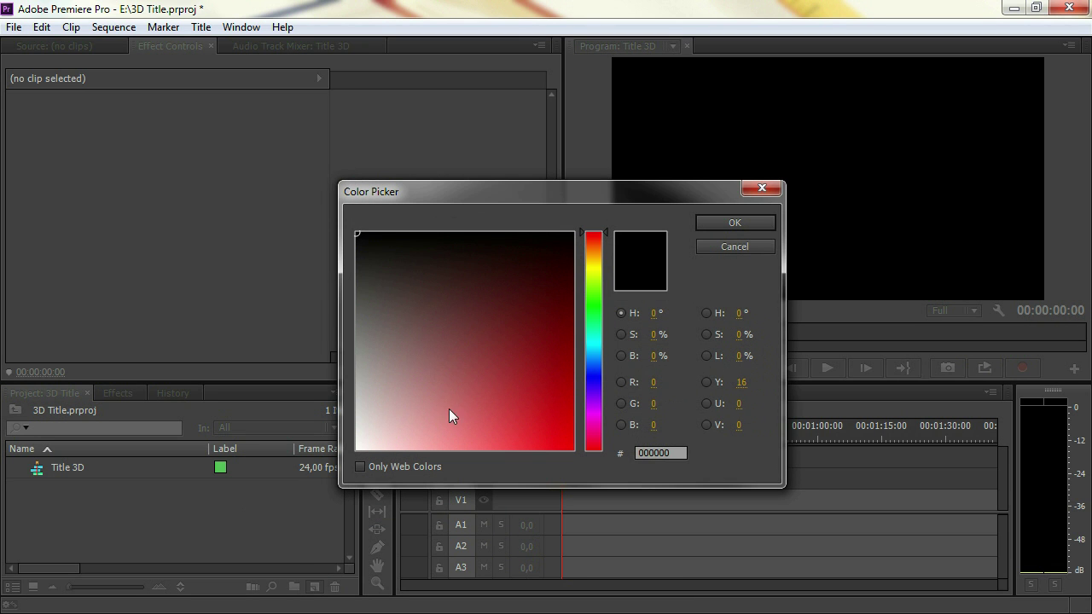
{"action": "left_click", "coordinate": [713, 225]}
{"action": "type", "text": "Background"}
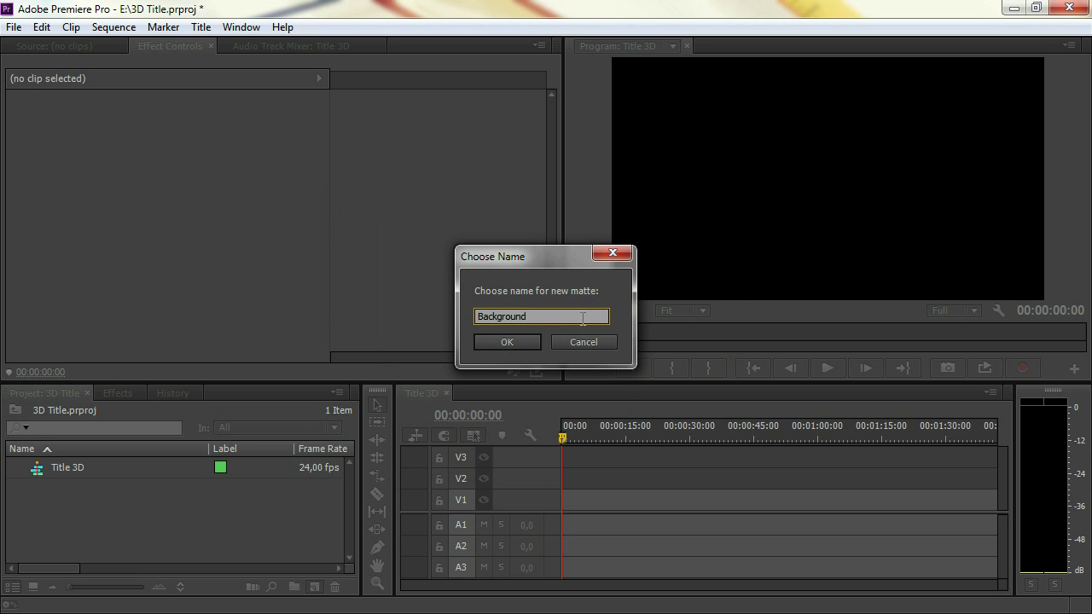
{"action": "left_click", "coordinate": [519, 343]}
{"action": "left_click_drag", "start_coordinate": [37, 469], "coordinate": [555, 499]}
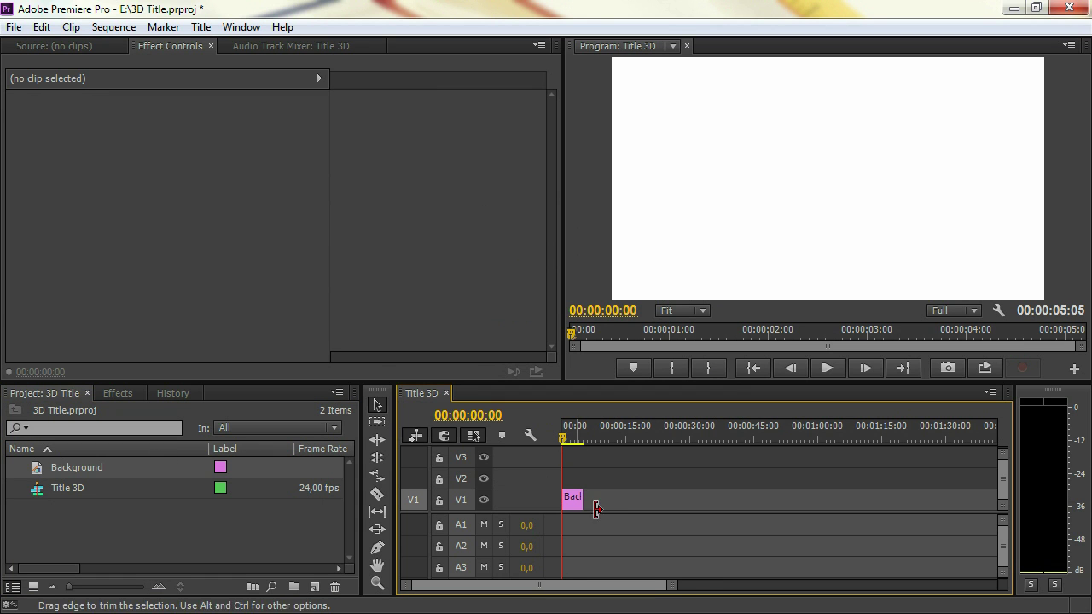
{"action": "left_click_drag", "start_coordinate": [672, 585], "coordinate": [588, 585]}
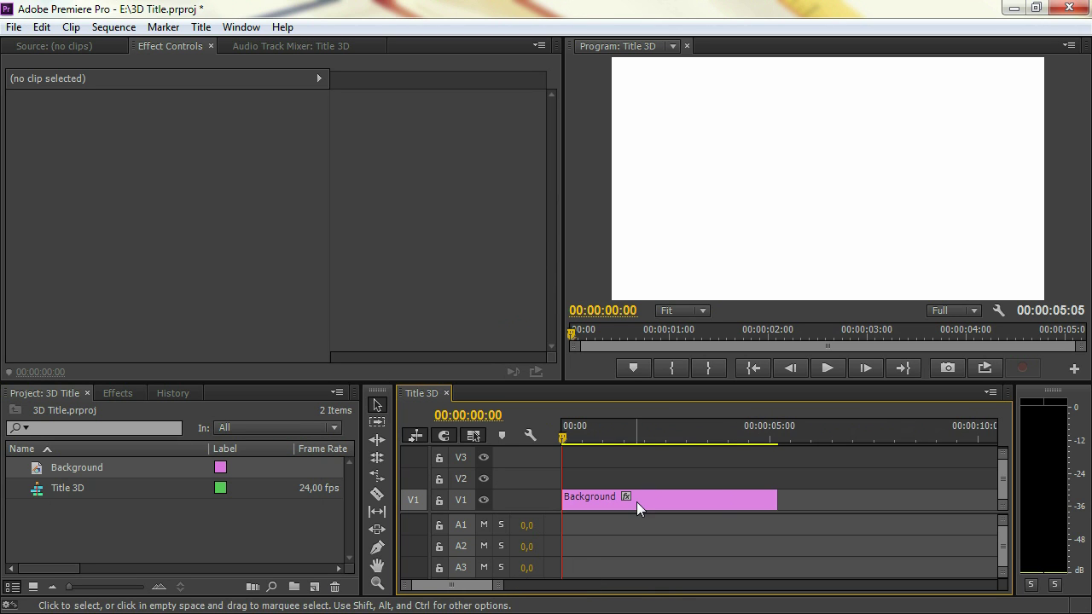
Create a new 1280 x 720 title named "3D Title" at 24 fps.
{"action": "left_click", "coordinate": [217, 531]}
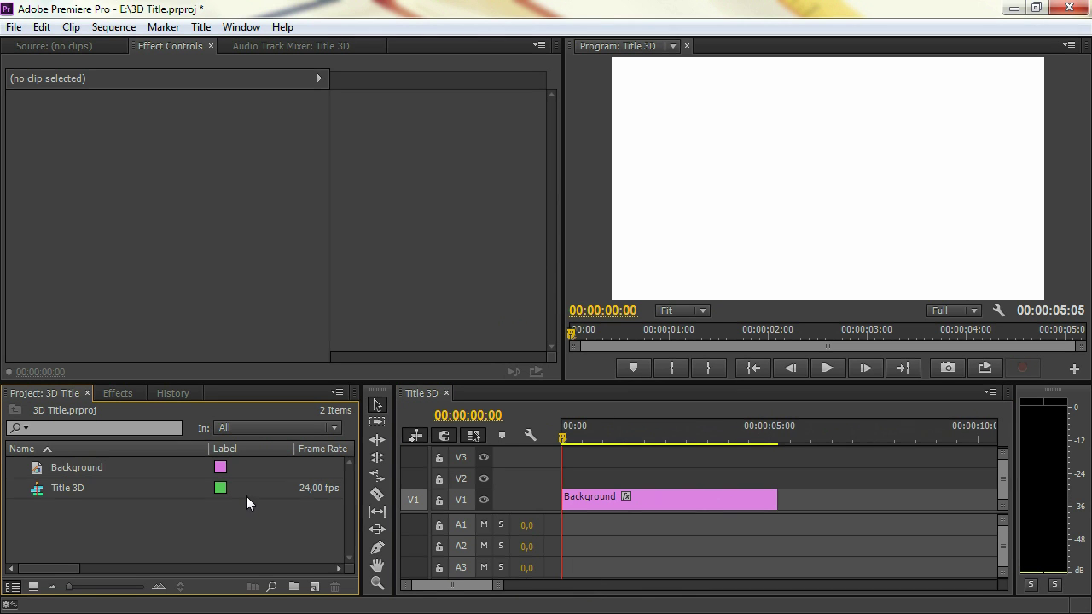
{"action": "left_click", "coordinate": [313, 587]}
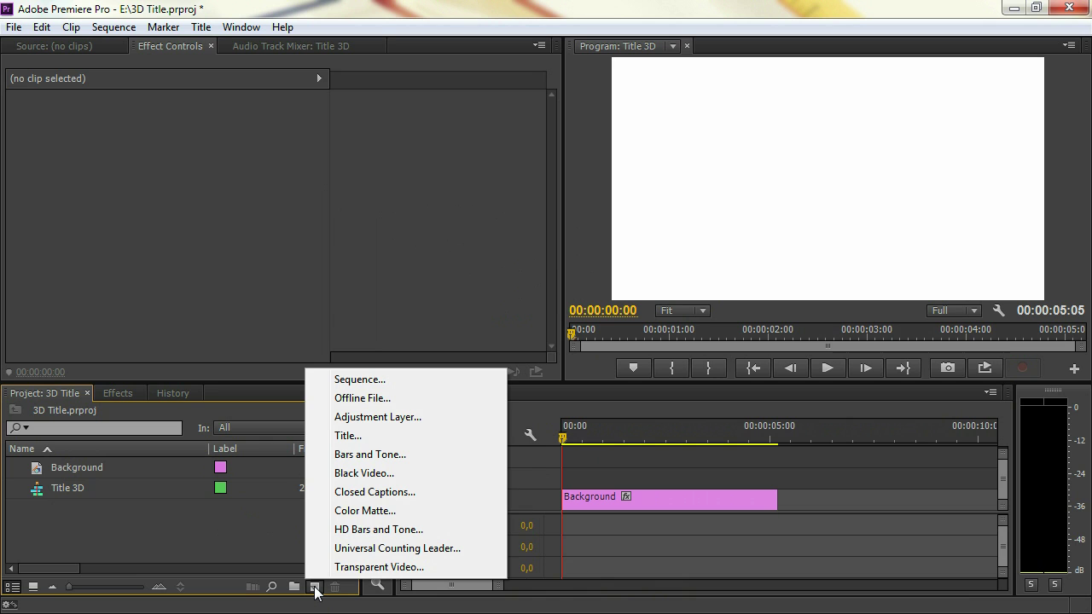
{"action": "left_click", "coordinate": [388, 436]}
{"action": "type", "text": "3D Title"}
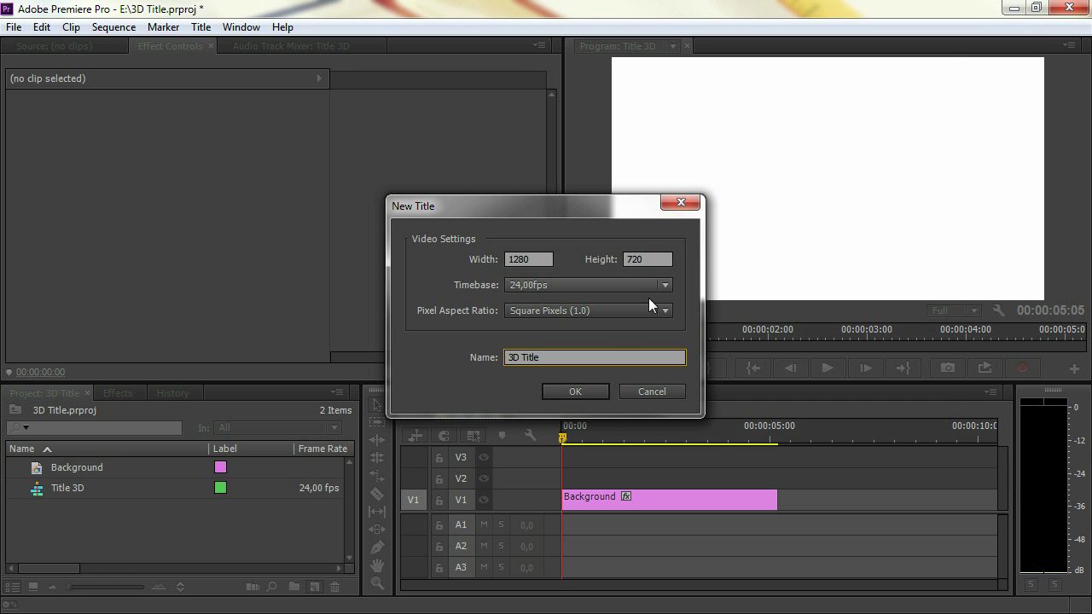
{"action": "left_click", "coordinate": [577, 390]}
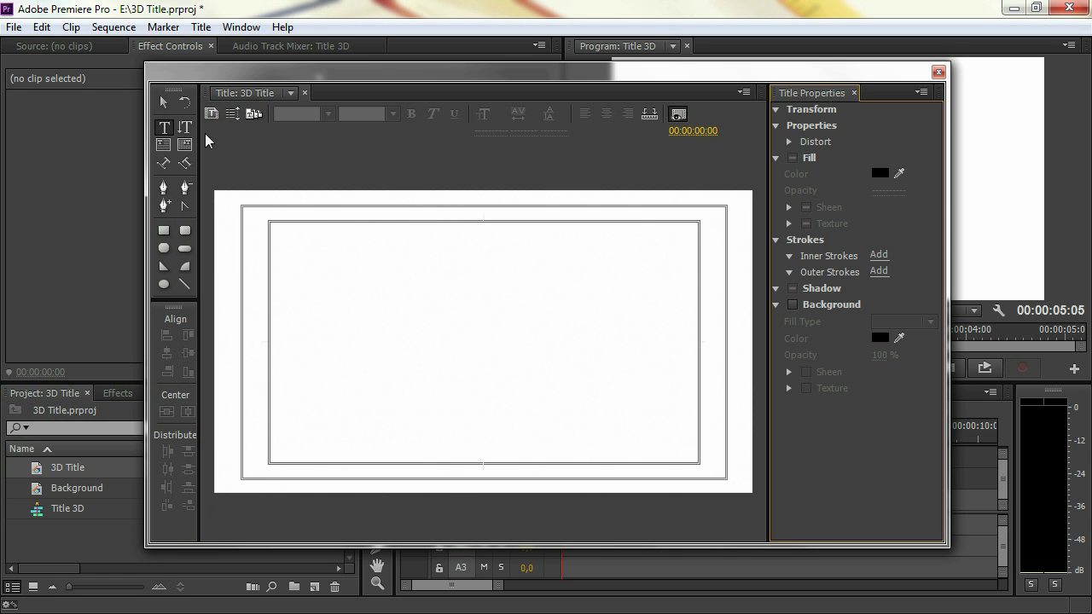
Add the text "3D TITLE" to the title canvas with the Type tool.
{"action": "left_click", "coordinate": [171, 128]}
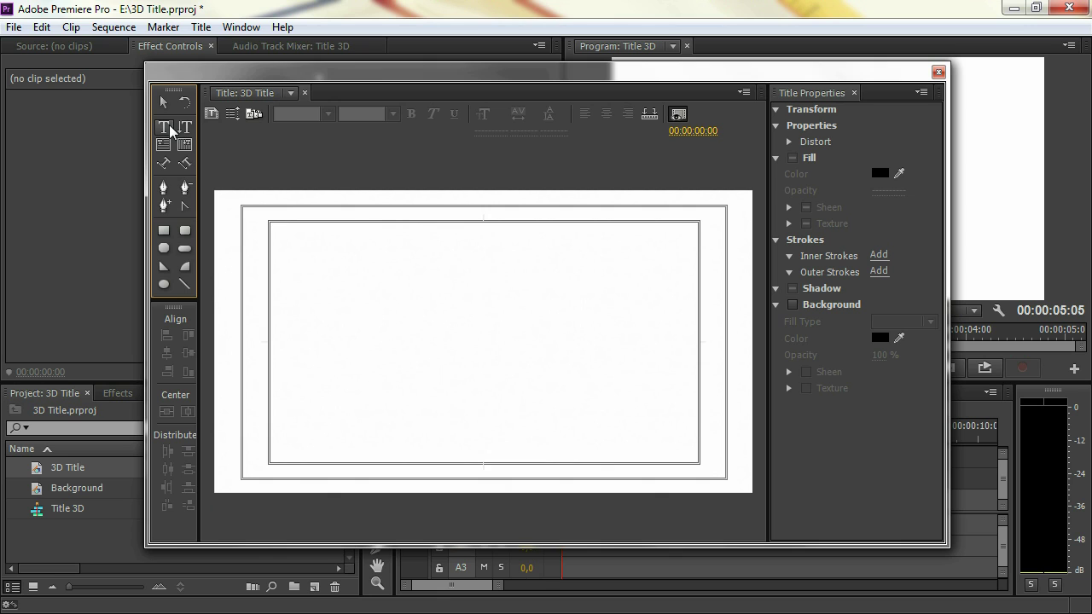
{"action": "left_click", "coordinate": [371, 306]}
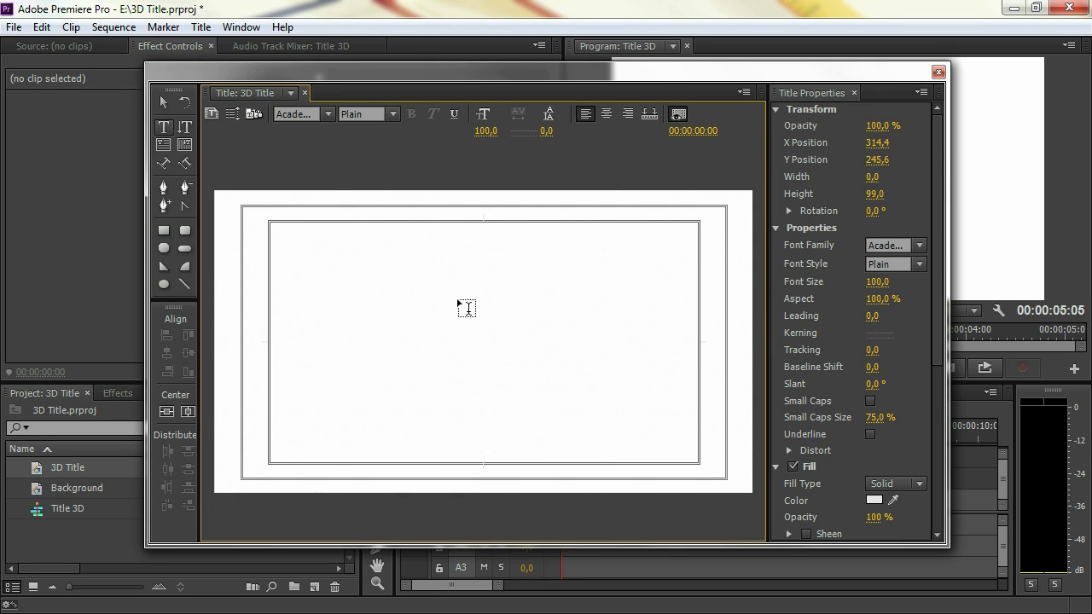
{"action": "type", "text": "3D TITLE"}
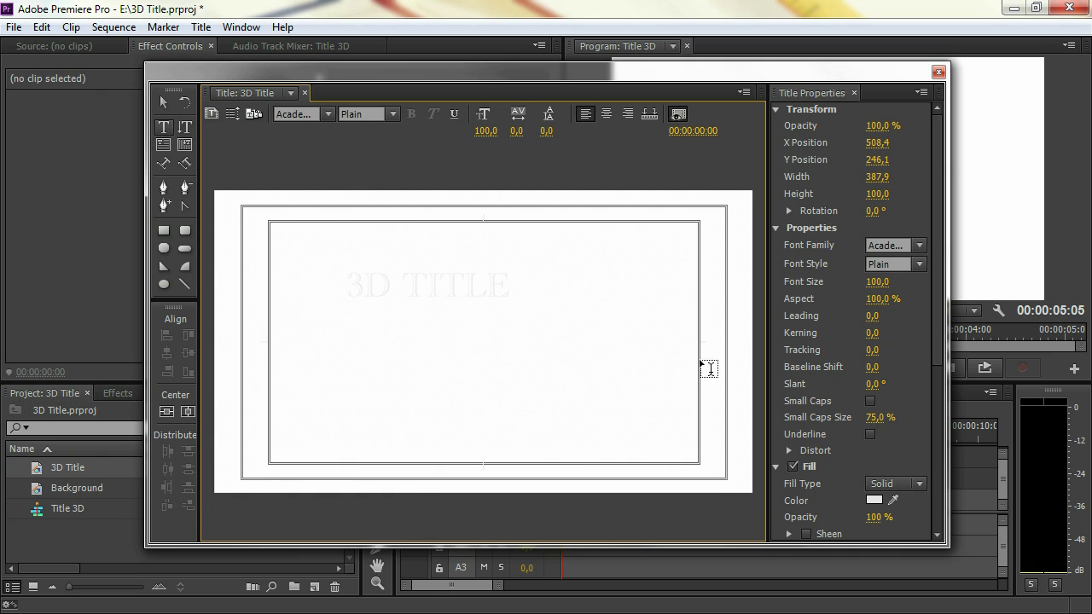
Give the title text a red fill (E12020) and set its font family to Impact.
{"action": "left_click", "coordinate": [874, 500]}
{"action": "mouse_move", "coordinate": [366, 418]}
{"action": "left_mouse_down"}
{"action": "mouse_move", "coordinate": [513, 380]}
{"action": "mouse_move", "coordinate": [542, 424]}
{"action": "left_mouse_up"}
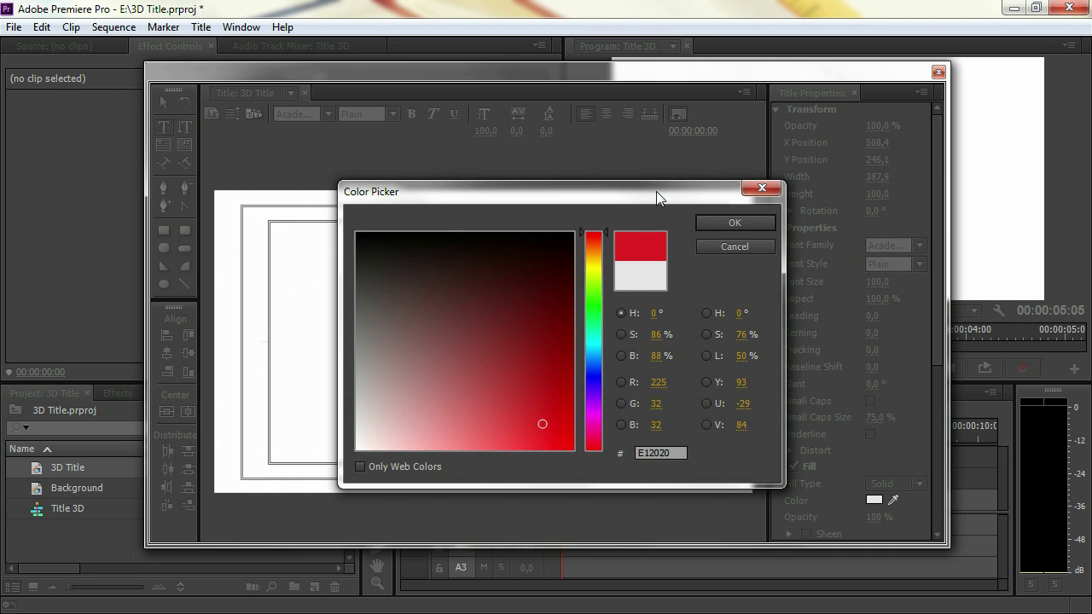
{"action": "left_click", "coordinate": [732, 217]}
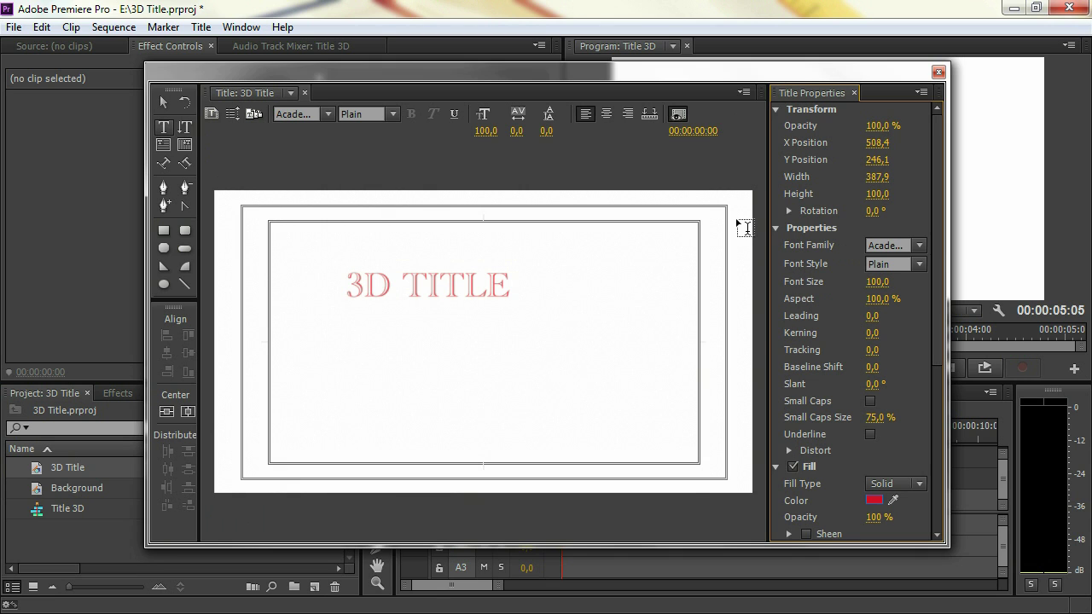
{"action": "left_click", "coordinate": [884, 245]}
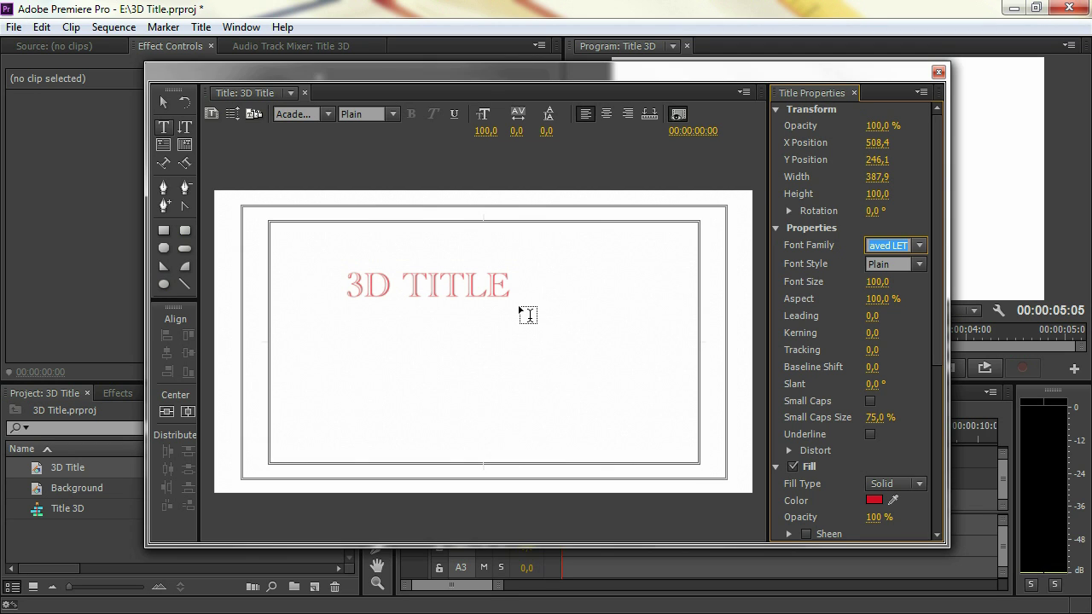
{"action": "type", "text": "Impact"}
{"action": "key", "text": "Return"}
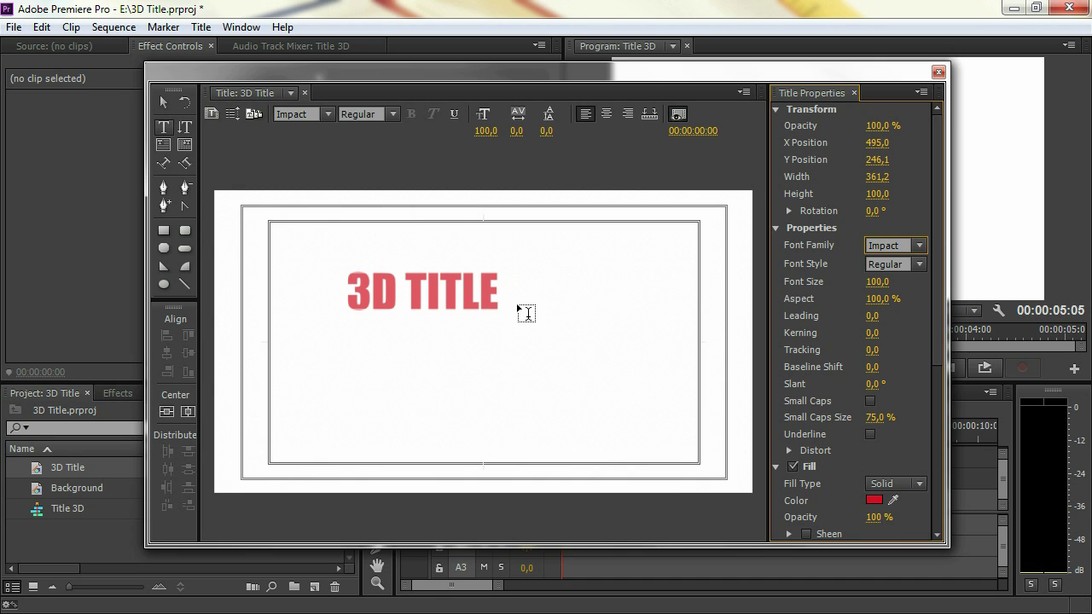
Enlarge the title text to a font size of about 152 and center it horizontally and vertically in the frame.
{"action": "left_click_drag", "start_coordinate": [503, 285], "coordinate": [578, 341]}
{"action": "left_click", "coordinate": [189, 412]}
{"action": "left_click", "coordinate": [188, 412]}
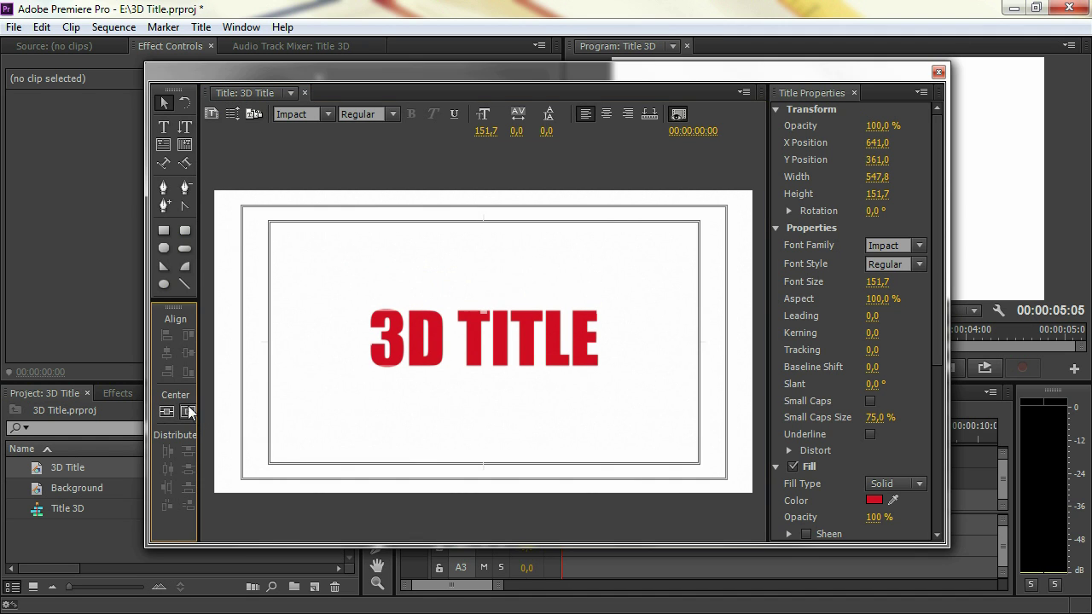
Close the title editor and place the 3D Title clip at the start of track V2, above Background.
{"action": "left_click", "coordinate": [682, 295]}
{"action": "left_click", "coordinate": [938, 74]}
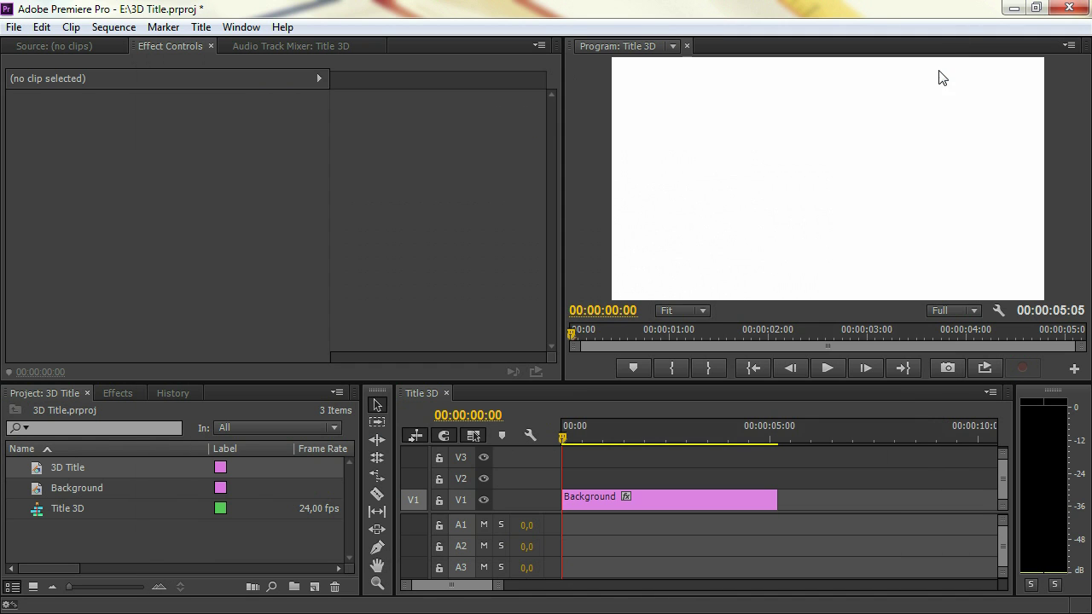
{"action": "left_click_drag", "start_coordinate": [36, 475], "coordinate": [611, 476]}
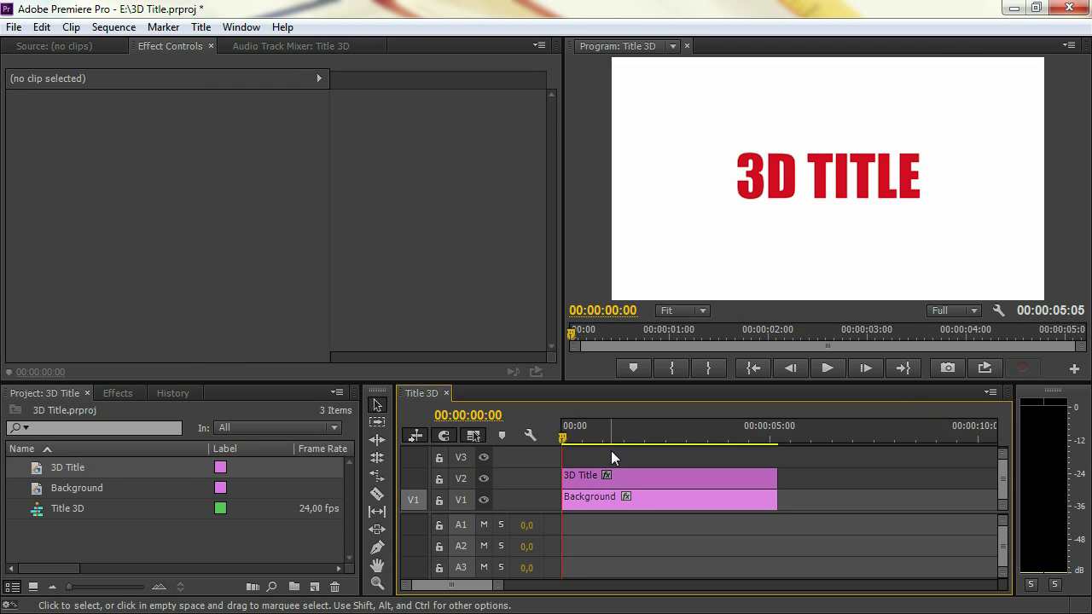
Search the effects for "basic" and apply the Basic 3D effect to the 3D Title clip on V2.
{"action": "left_click", "coordinate": [116, 393]}
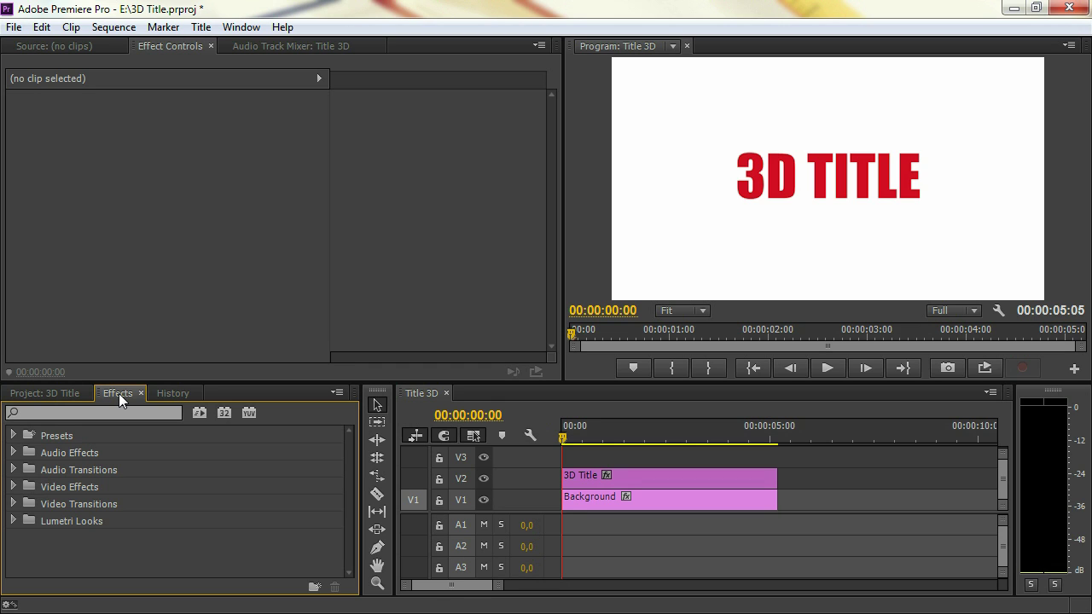
{"action": "left_click", "coordinate": [120, 412]}
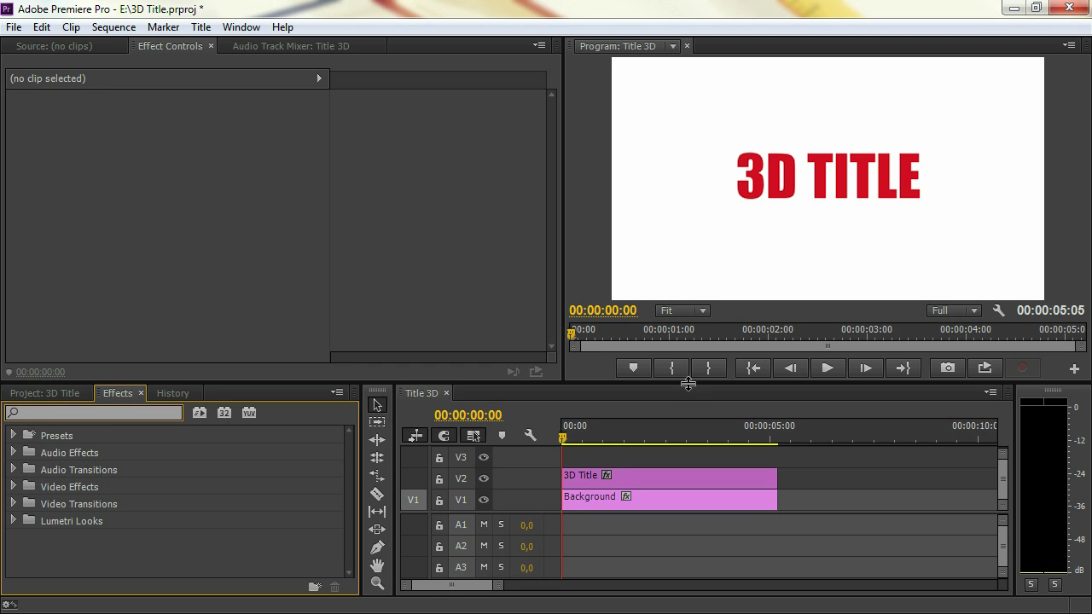
{"action": "type", "text": "basic"}
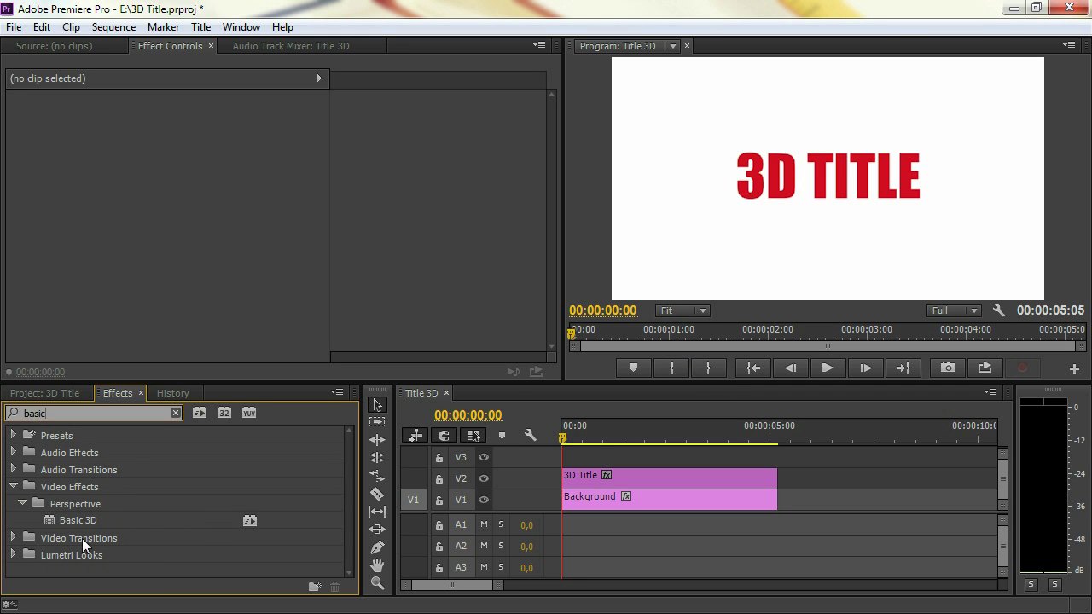
{"action": "left_click", "coordinate": [64, 517]}
{"action": "left_click_drag", "start_coordinate": [48, 519], "coordinate": [712, 479]}
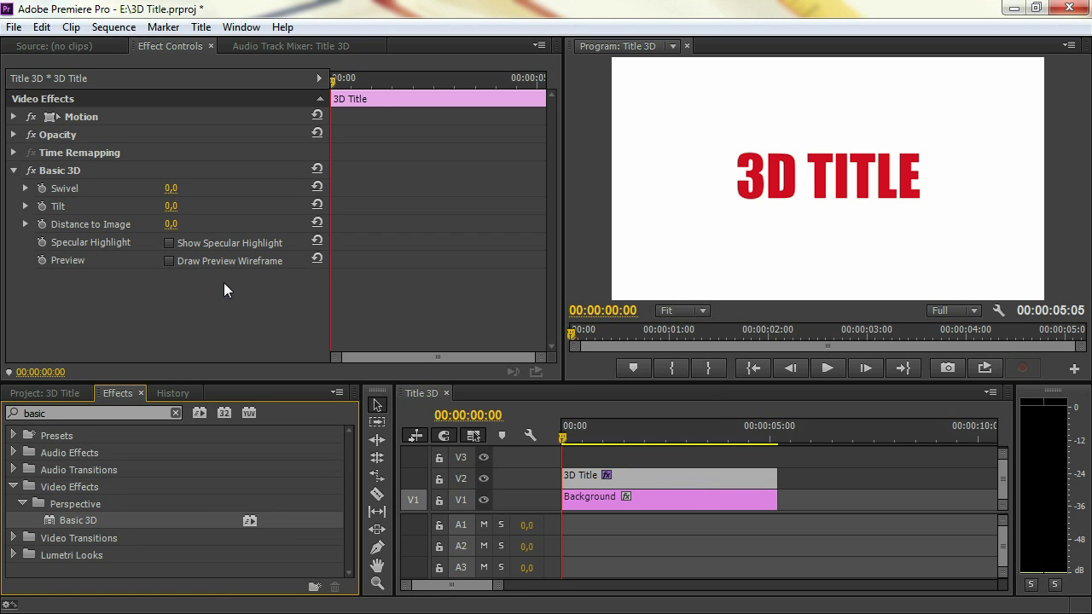
Set the Swivel of the title's Basic 3D effect to 15°.
{"action": "left_click_drag", "start_coordinate": [173, 189], "coordinate": [210, 208]}
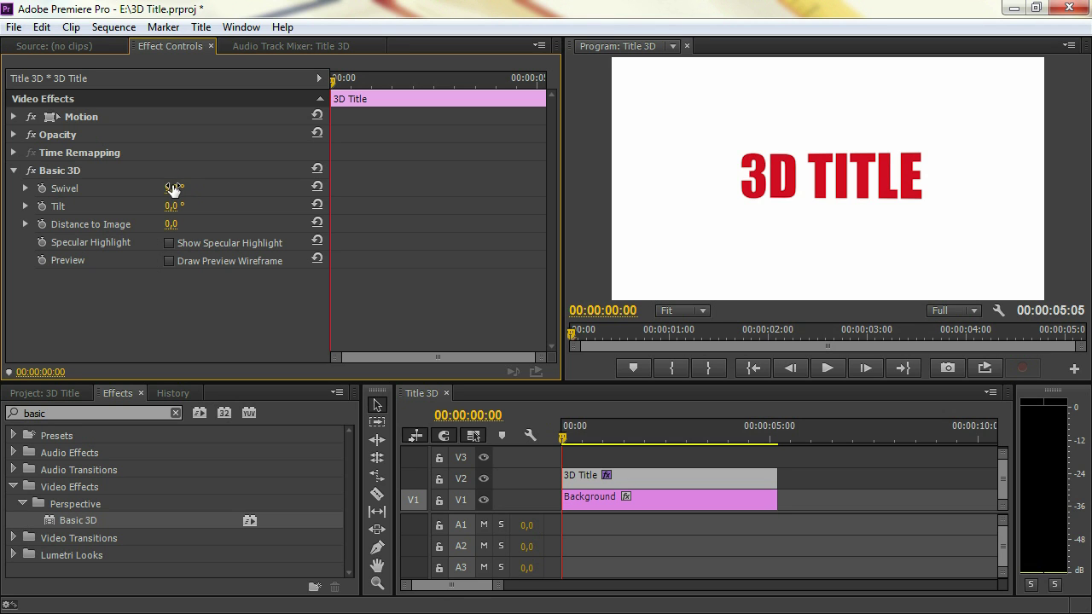
{"action": "mouse_move", "coordinate": [176, 187]}
{"action": "left_mouse_down"}
{"action": "mouse_move", "coordinate": [211, 188]}
{"action": "mouse_move", "coordinate": [177, 187]}
{"action": "mouse_move", "coordinate": [192, 187]}
{"action": "left_mouse_up"}
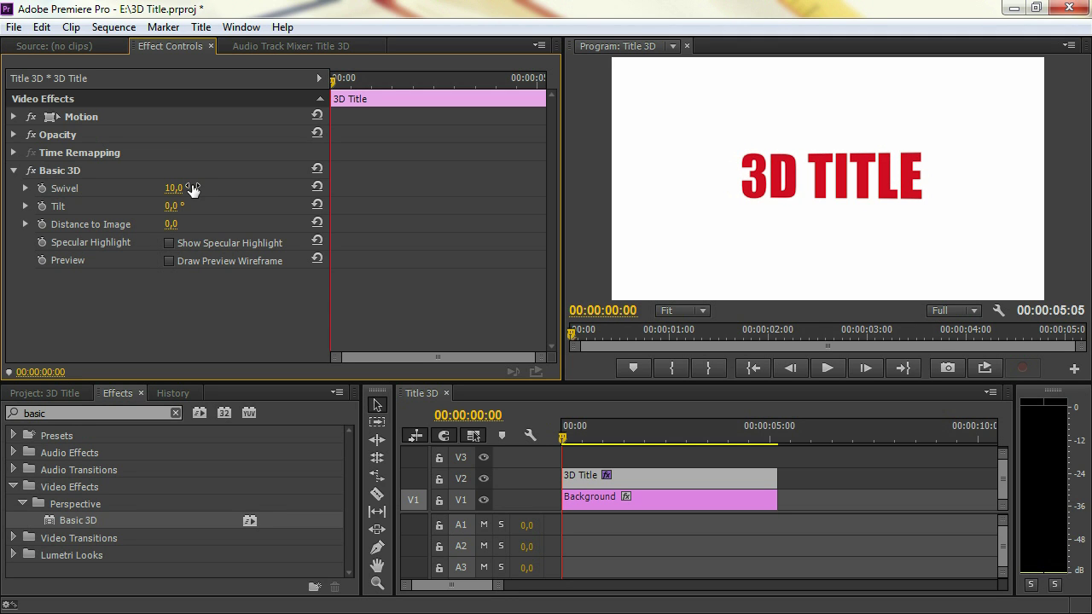
{"action": "left_click", "coordinate": [193, 188]}
{"action": "type", "text": "15"}
{"action": "key", "text": "Return"}
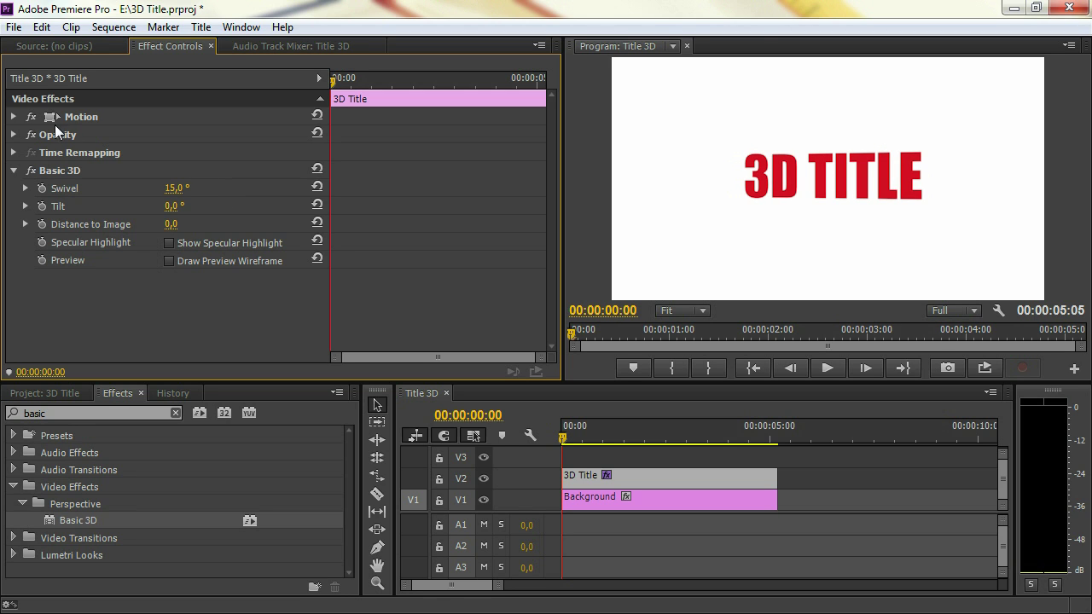
Set the Tilt of the title's Basic 3D effect to -5°.
{"action": "left_click", "coordinate": [173, 206]}
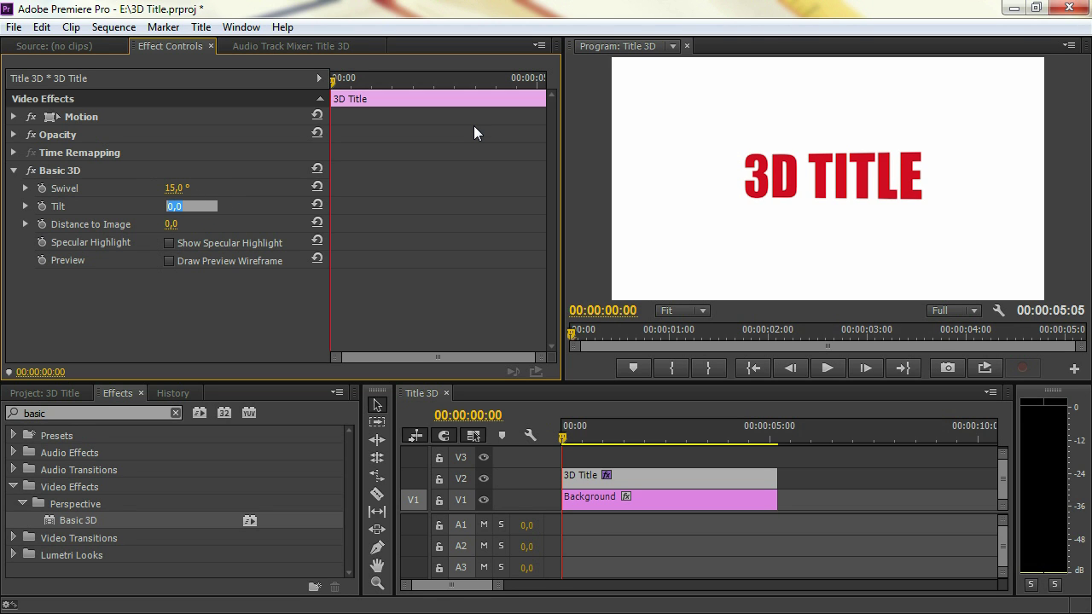
{"action": "type", "text": "-5"}
{"action": "key", "text": "Return"}
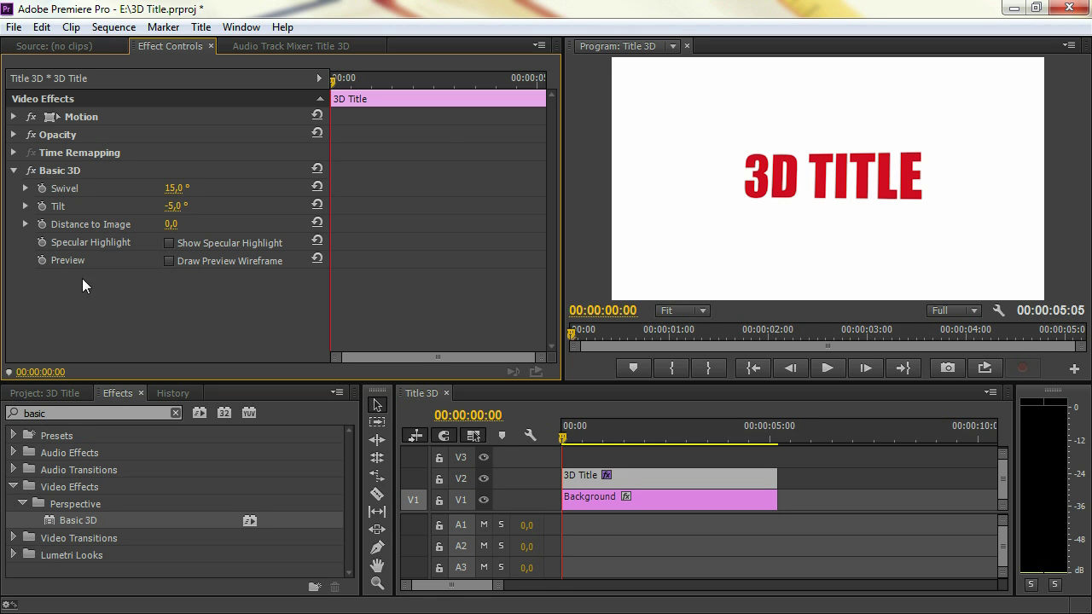
Search the effects for "drop sh" and apply the Drop Shadow effect to the 3D Title clip on V2.
{"action": "left_click", "coordinate": [14, 171]}
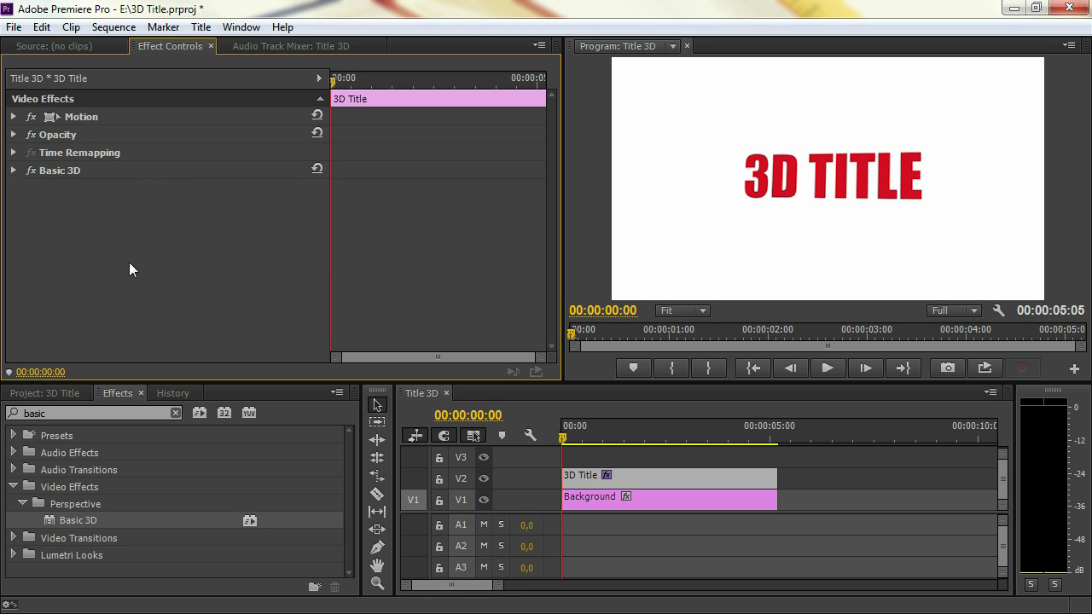
{"action": "left_click", "coordinate": [90, 413]}
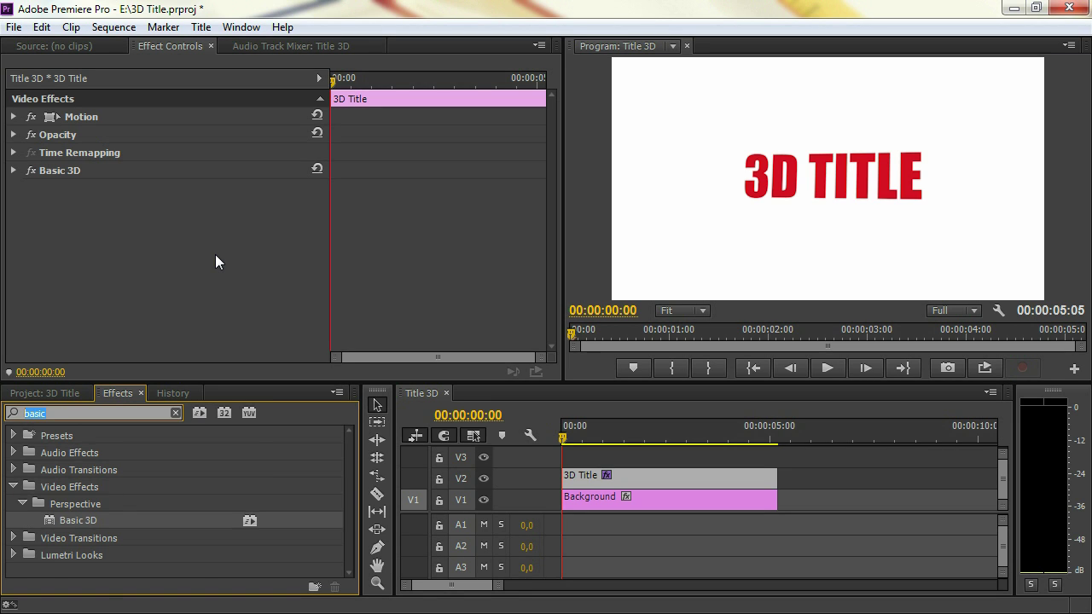
{"action": "type", "text": "drop sh"}
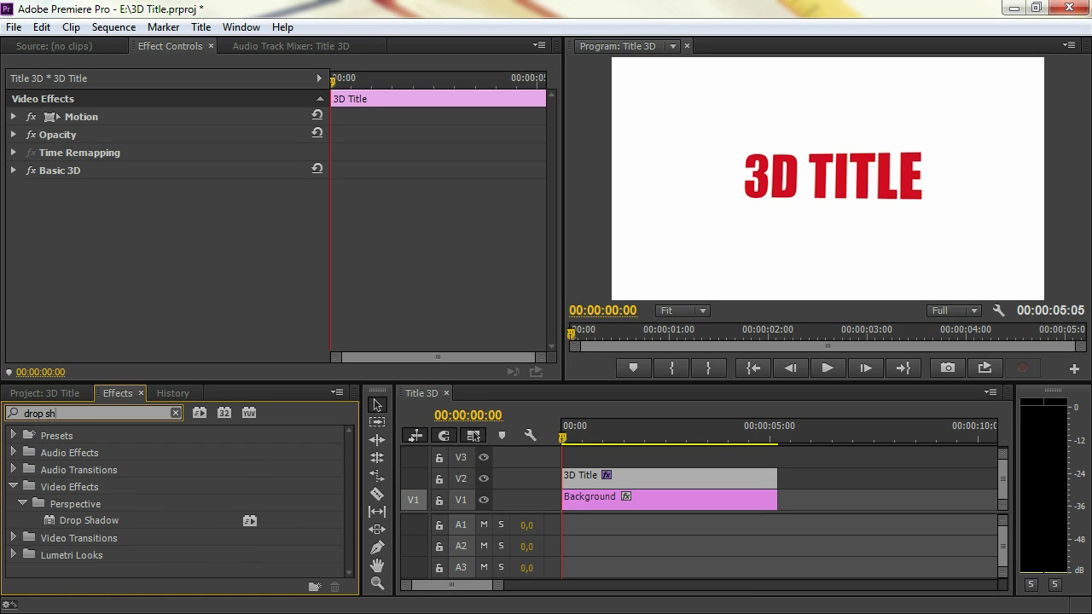
{"action": "left_click_drag", "start_coordinate": [78, 523], "coordinate": [716, 482]}
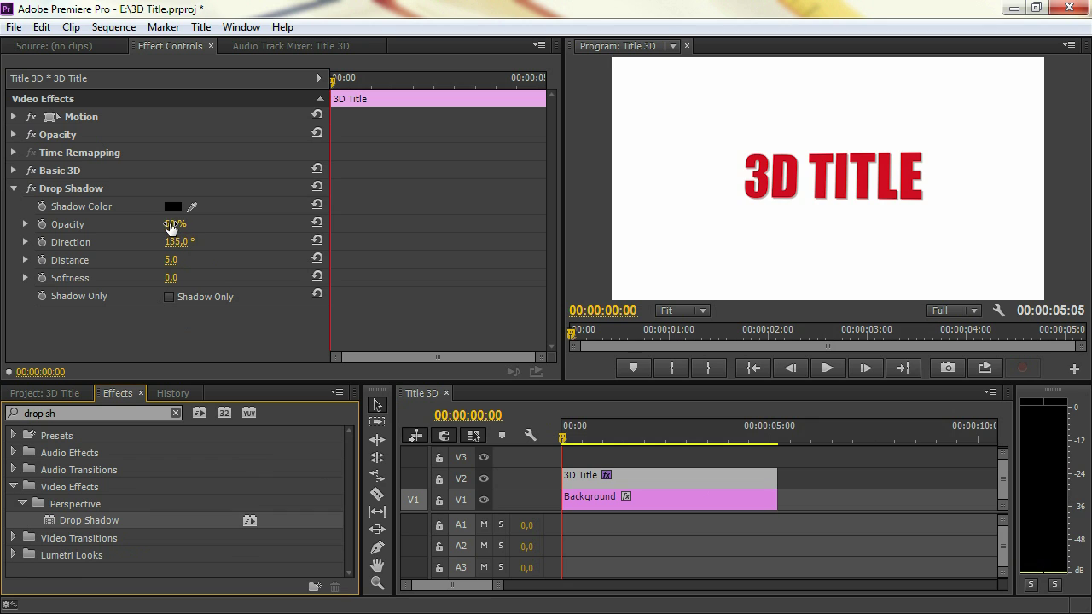
Set the drop shadow's Opacity to 100 %, Distance to 67 and Direction to 108°.
{"action": "left_click_drag", "start_coordinate": [171, 226], "coordinate": [260, 229]}
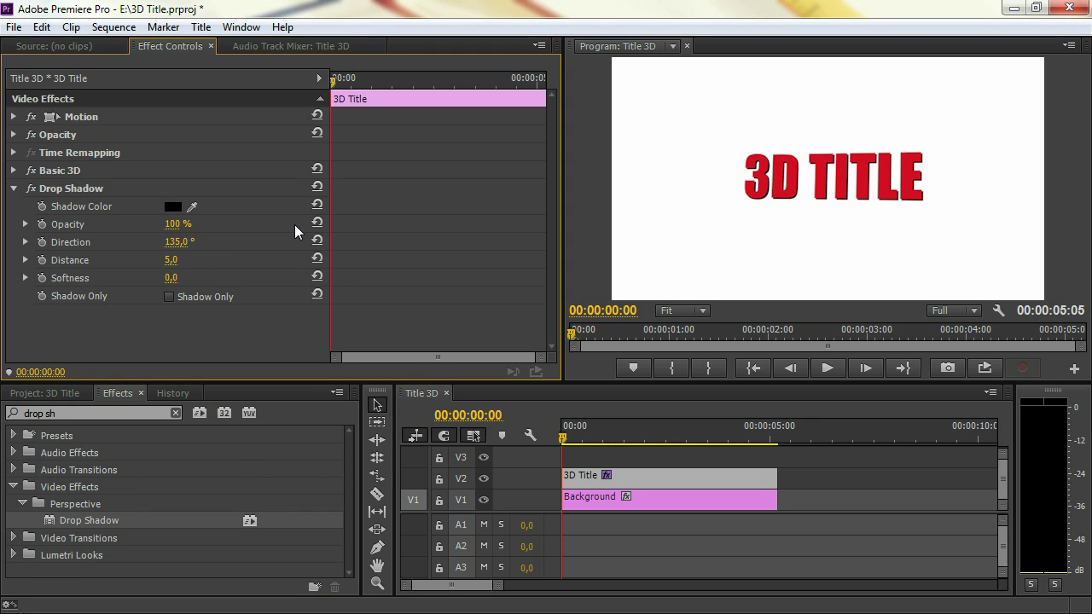
{"action": "left_click_drag", "start_coordinate": [171, 260], "coordinate": [237, 260]}
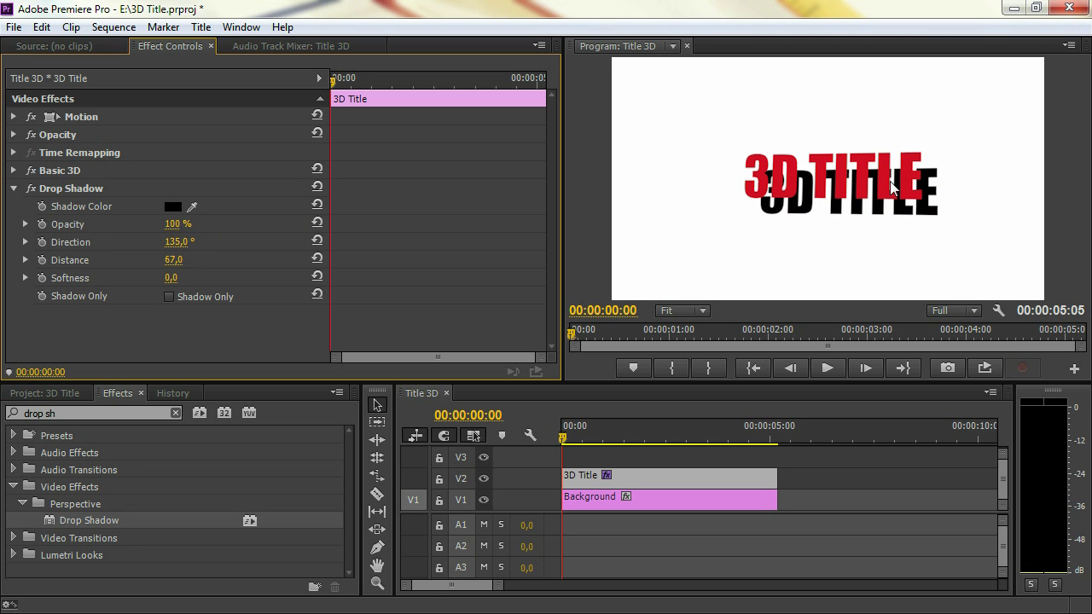
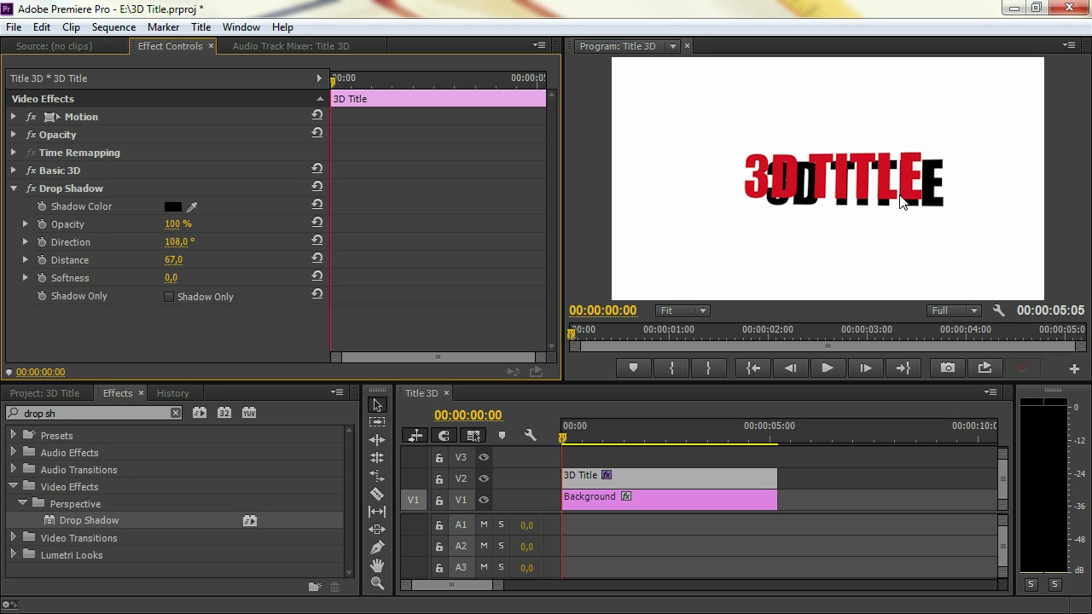
Turn on keyframing at 00:00:00:00 for the drop shadow's Direction and for the Basic 3D Swivel and Tilt.
{"action": "left_click", "coordinate": [43, 242]}
{"action": "left_click", "coordinate": [13, 171]}
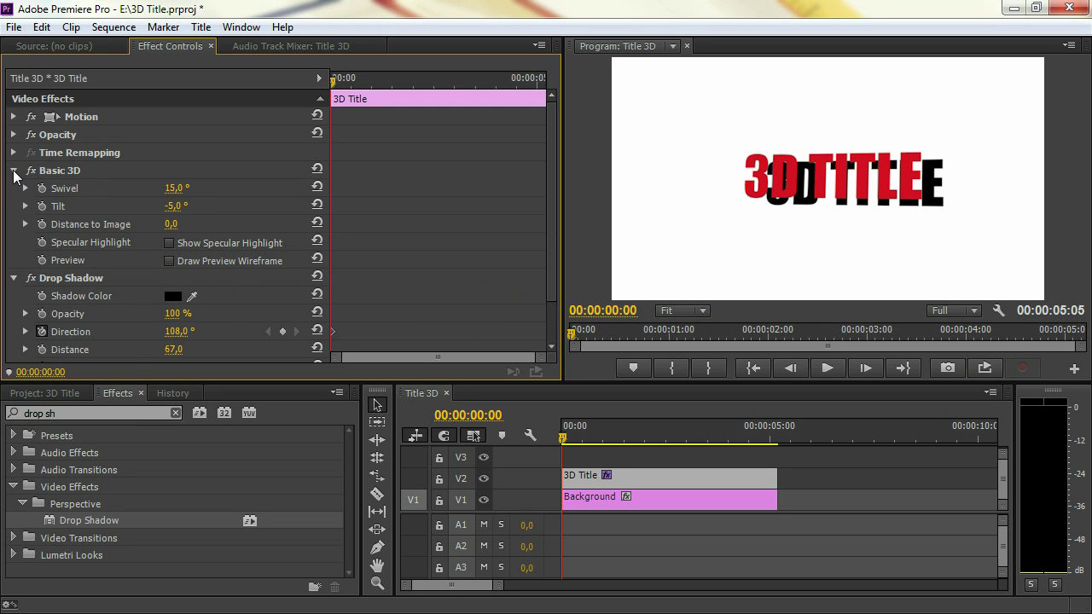
{"action": "left_click", "coordinate": [41, 188]}
{"action": "left_click", "coordinate": [41, 207]}
At 00:00:03:20, keyframe the Swivel at -15°, the Tilt at its current value and the shadow Direction at 254°.
{"action": "left_click_drag", "start_coordinate": [332, 78], "coordinate": [490, 80]}
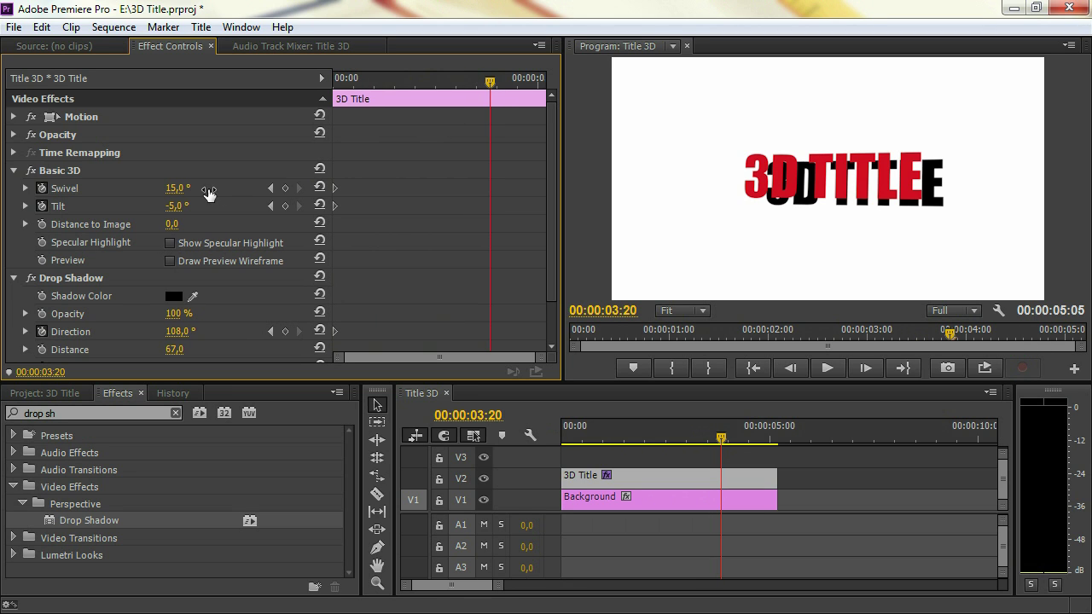
{"action": "left_click", "coordinate": [175, 192]}
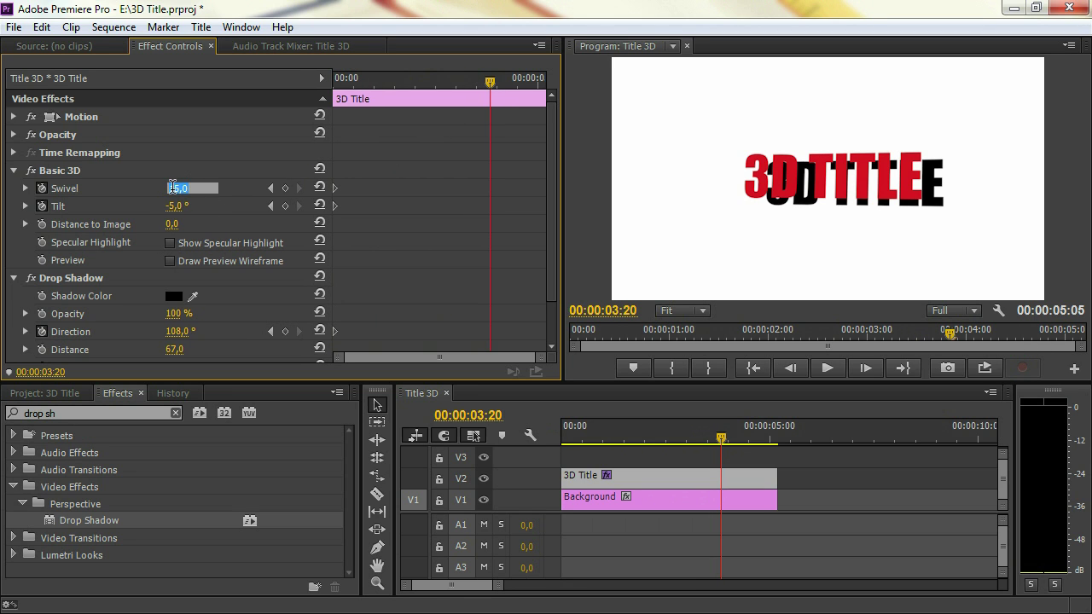
{"action": "type", "text": "-1"}
{"action": "key", "text": "Return"}
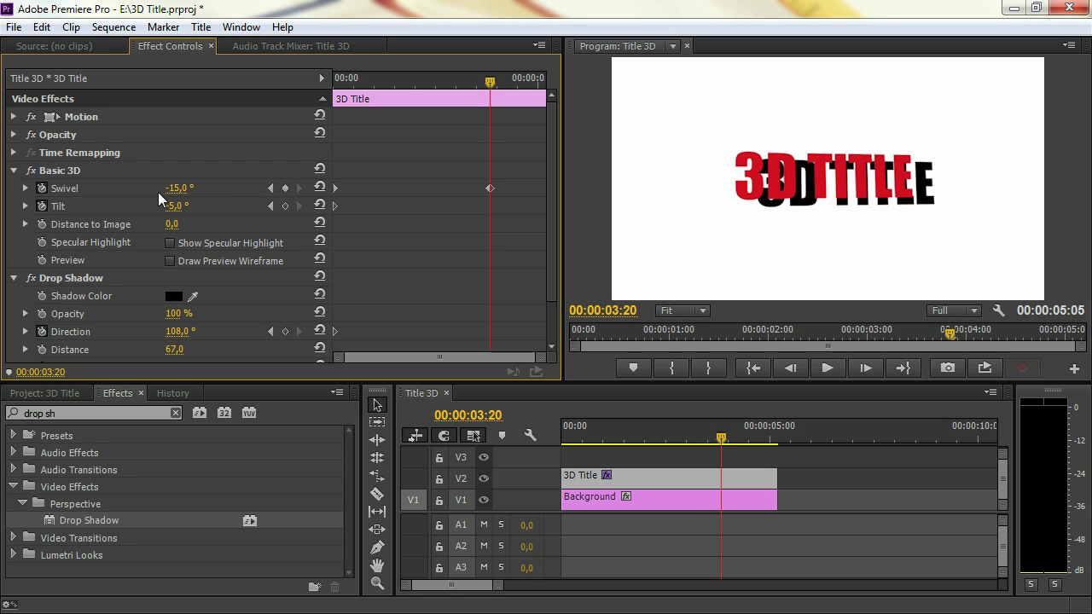
{"action": "left_click", "coordinate": [285, 205]}
{"action": "left_click_drag", "start_coordinate": [180, 339], "coordinate": [305, 339]}
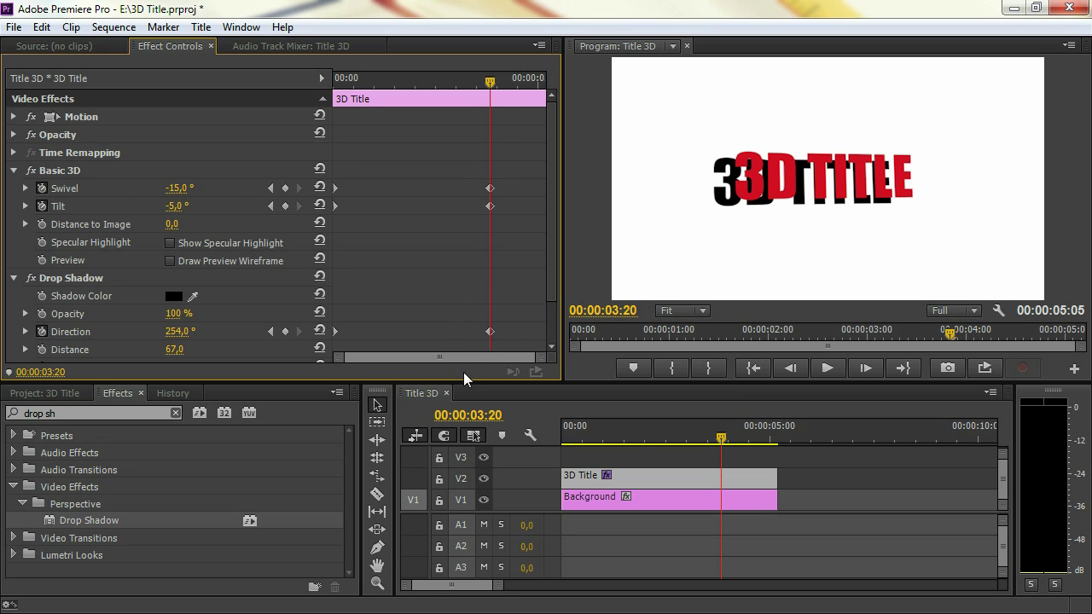
Add a Tilt keyframe with a steeper negative angle at 00:00:01:23, midway between the two existing Tilt keyframes.
{"action": "left_click_drag", "start_coordinate": [489, 79], "coordinate": [411, 80]}
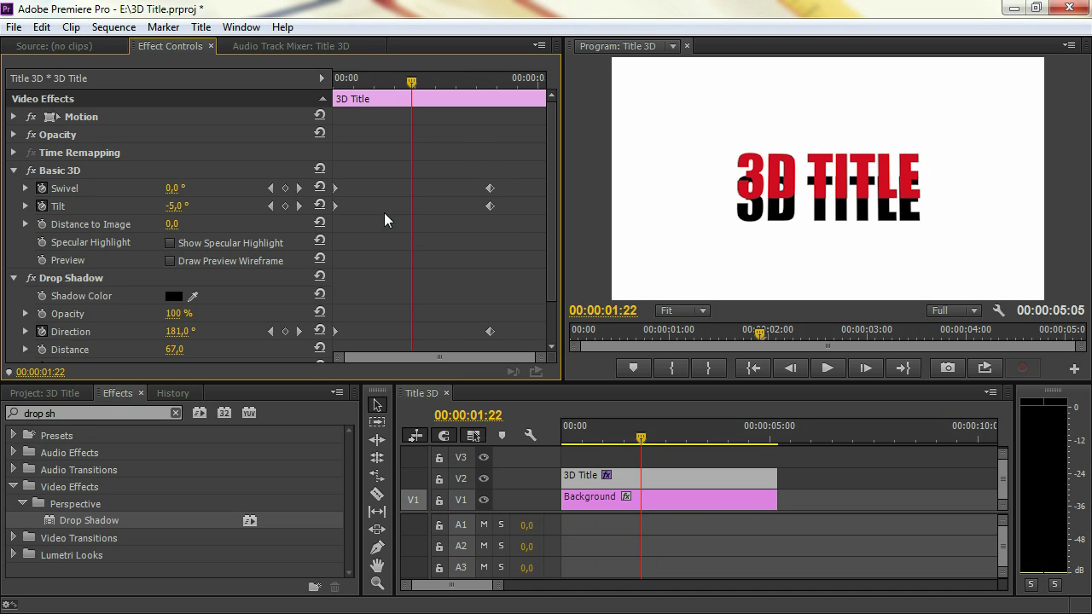
{"action": "mouse_move", "coordinate": [411, 82]}
{"action": "left_mouse_down"}
{"action": "mouse_move", "coordinate": [423, 82]}
{"action": "mouse_move", "coordinate": [413, 82]}
{"action": "left_mouse_up"}
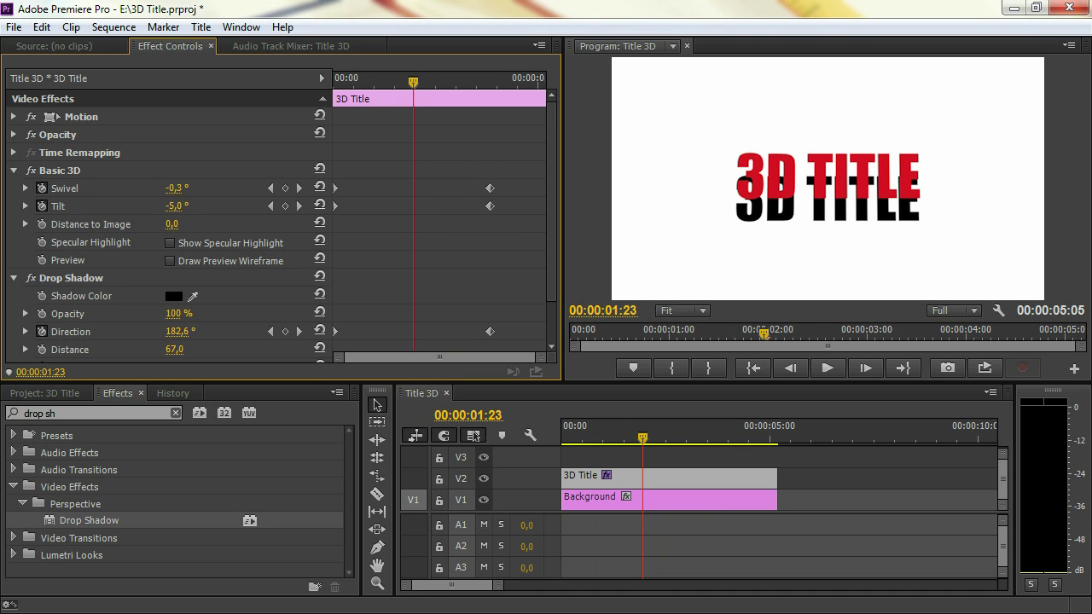
{"action": "left_click_drag", "start_coordinate": [176, 206], "coordinate": [162, 206]}
Play the title animation from the start of the sequence to check the movement.
{"action": "left_click_drag", "start_coordinate": [416, 96], "coordinate": [313, 81]}
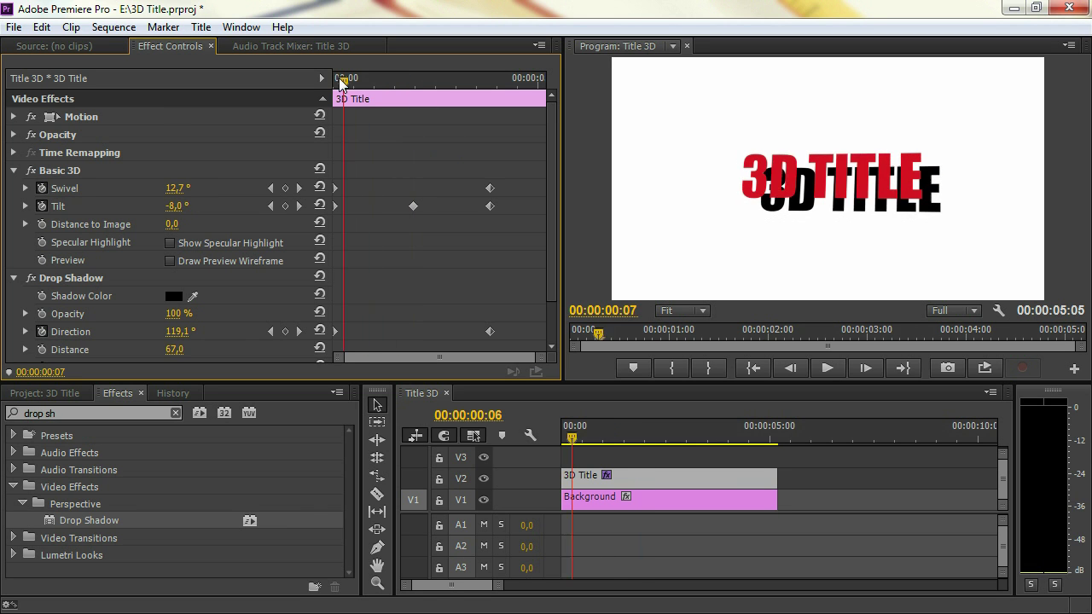
{"action": "key", "text": "space"}
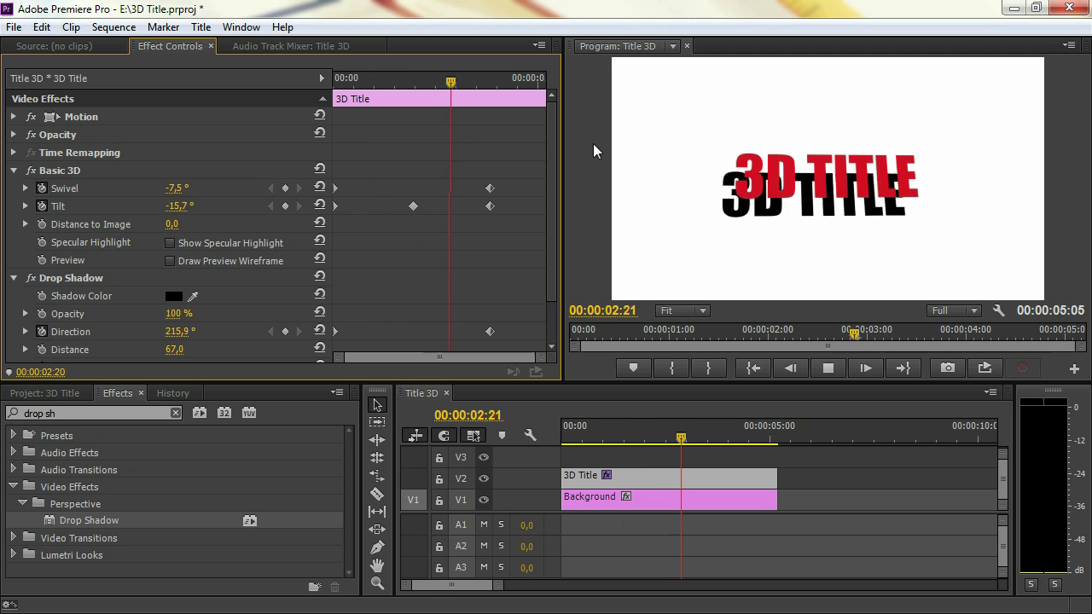
{"action": "key", "text": "space"}
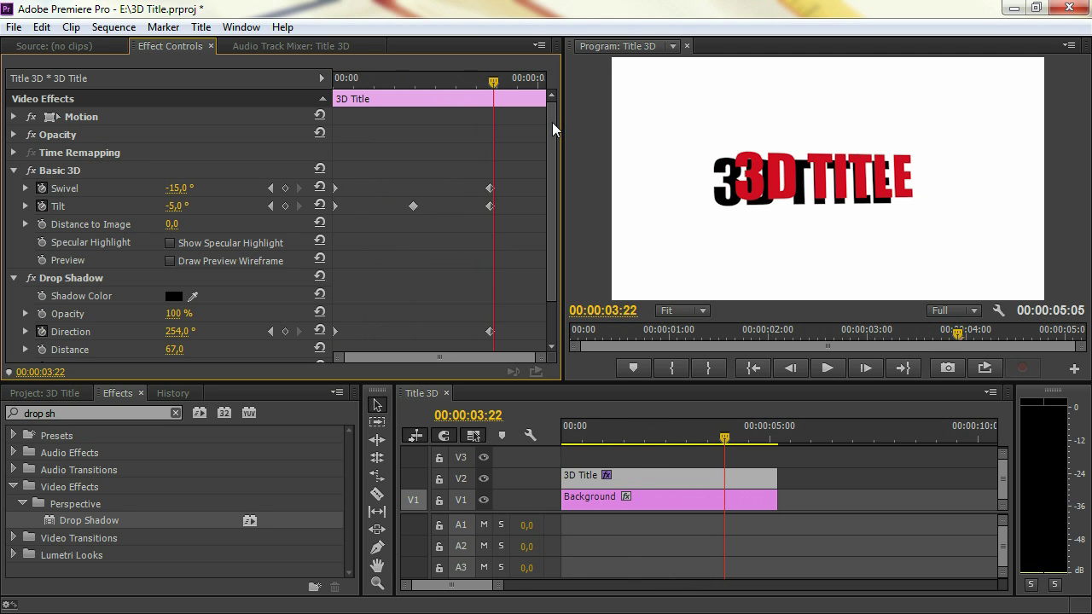
Change the drop shadow's colour to dark blue 273C98.
{"action": "left_click_drag", "start_coordinate": [552, 122], "coordinate": [548, 178]}
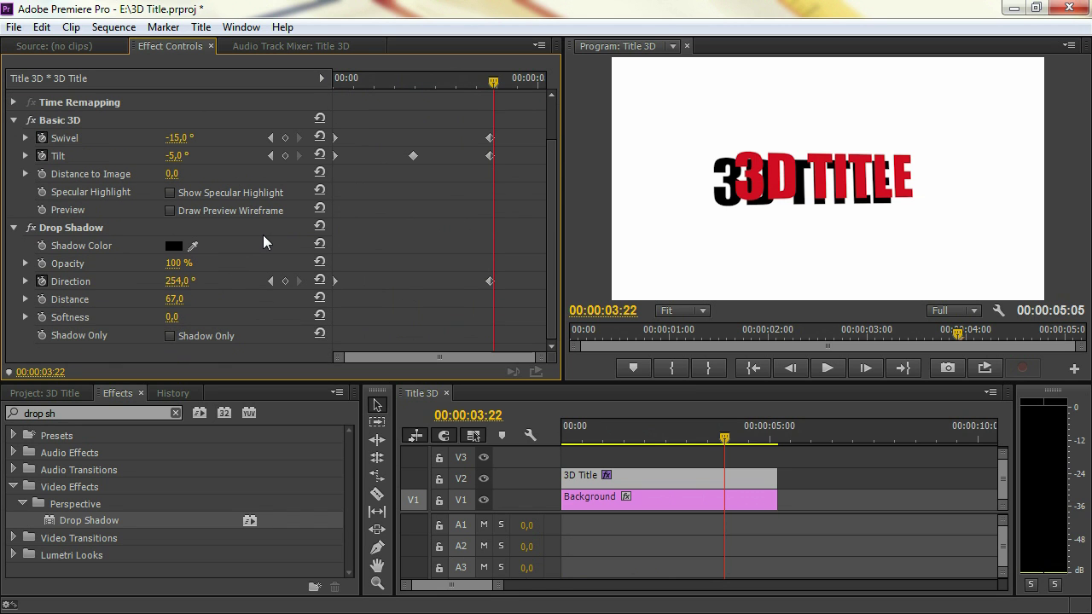
{"action": "left_click", "coordinate": [173, 246]}
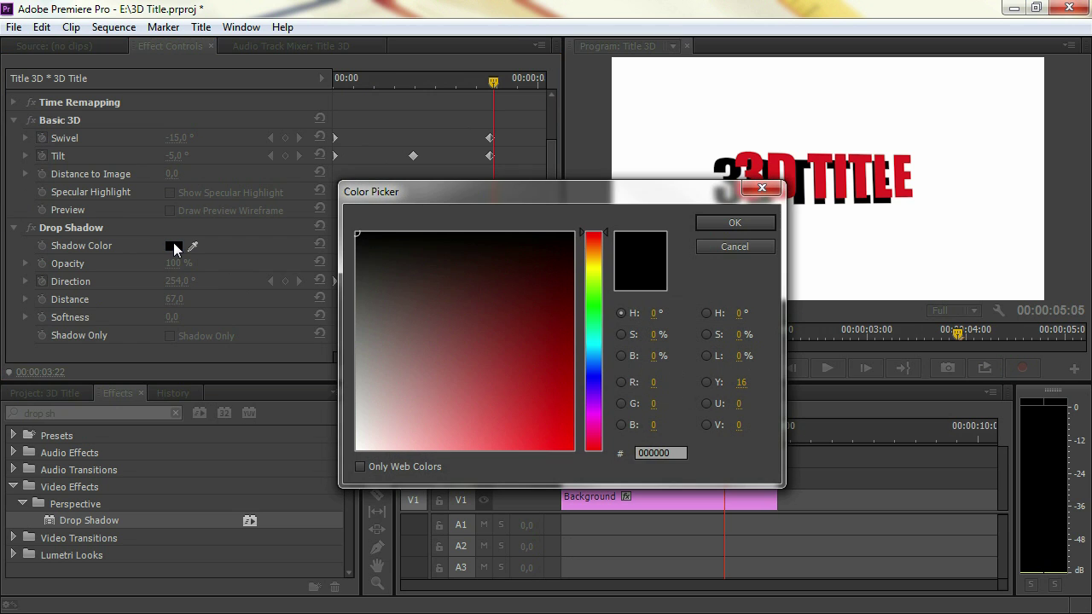
{"action": "left_click_drag", "start_coordinate": [592, 340], "coordinate": [595, 371]}
{"action": "mouse_move", "coordinate": [529, 361]}
{"action": "left_mouse_down"}
{"action": "mouse_move", "coordinate": [509, 368]}
{"action": "mouse_move", "coordinate": [516, 362]}
{"action": "left_mouse_up"}
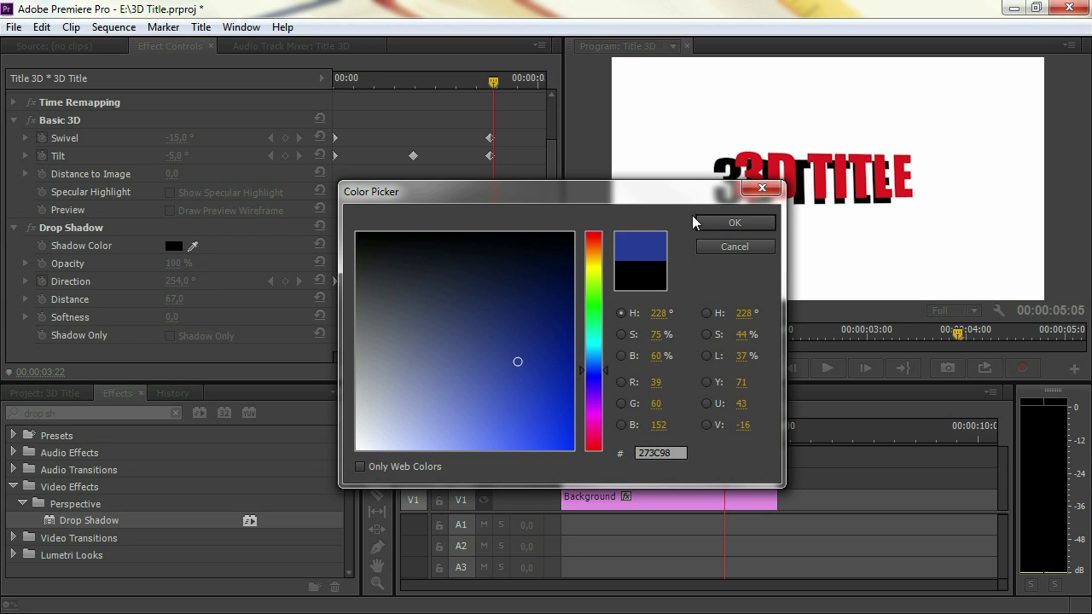
{"action": "left_click", "coordinate": [738, 224]}
{"action": "left_click", "coordinate": [735, 223]}
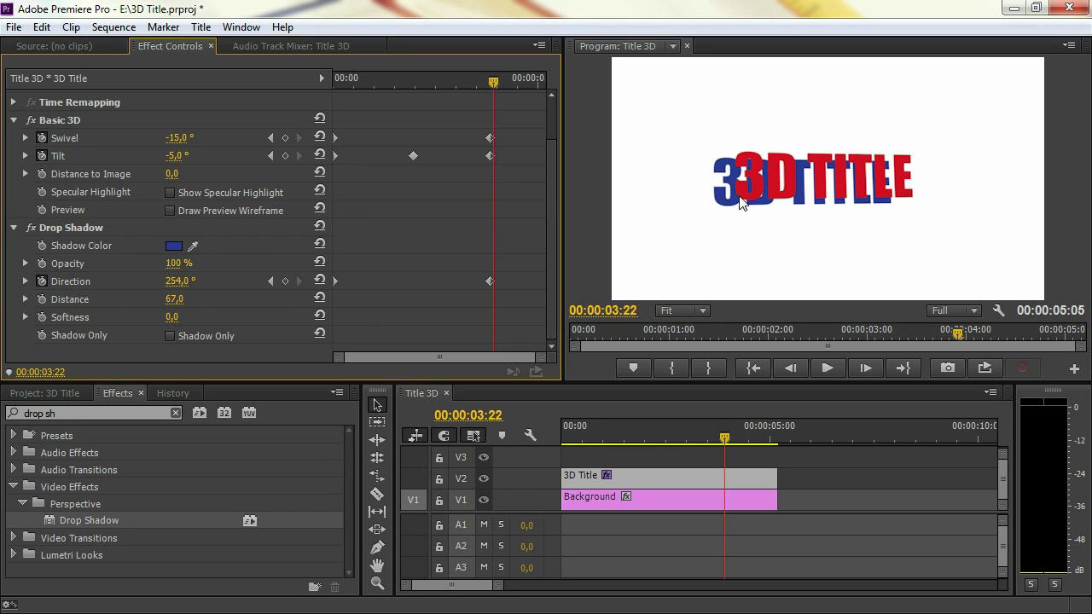
Set the drop shadow's Distance to 1 and collapse the effect's settings.
{"action": "left_click", "coordinate": [176, 298]}
{"action": "type", "text": "1"}
{"action": "key", "text": "Return"}
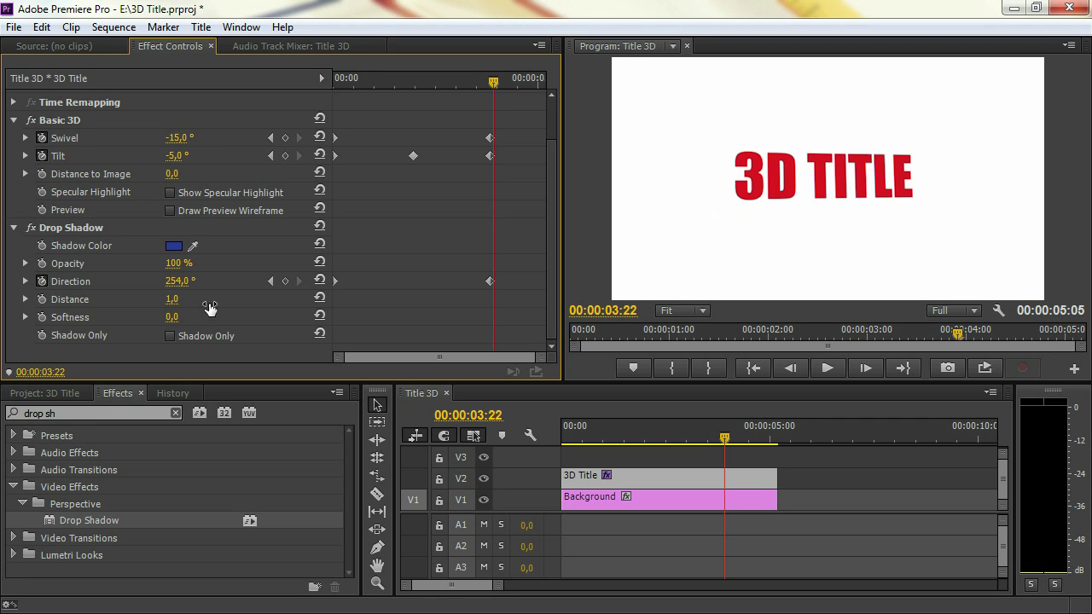
{"action": "left_click", "coordinate": [14, 228]}
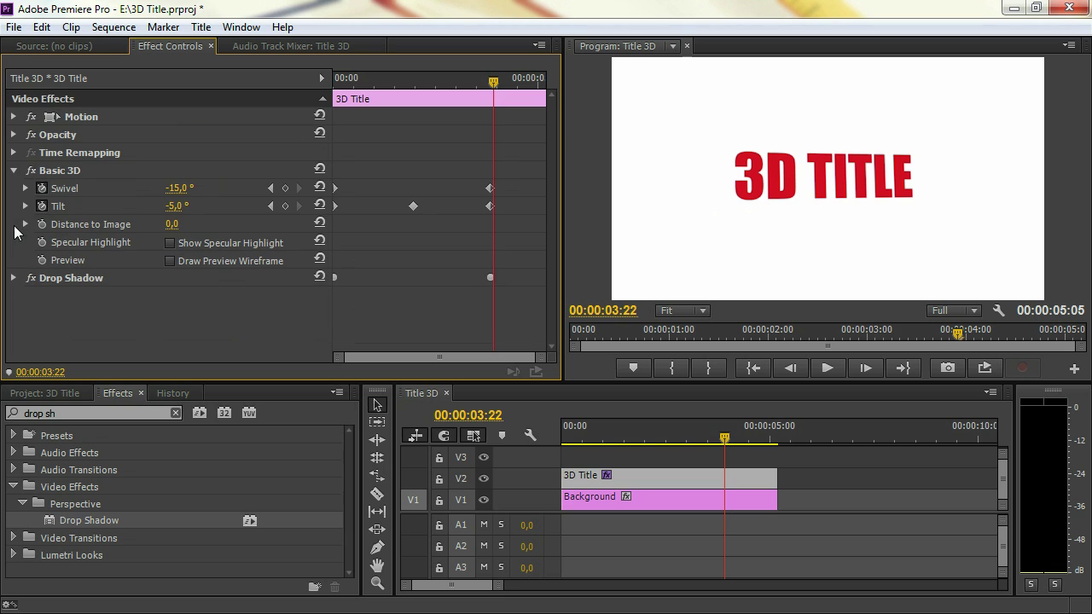
Duplicate the Drop Shadow effect on the 3D Title clip by copying and pasting it.
{"action": "left_click", "coordinate": [61, 279]}
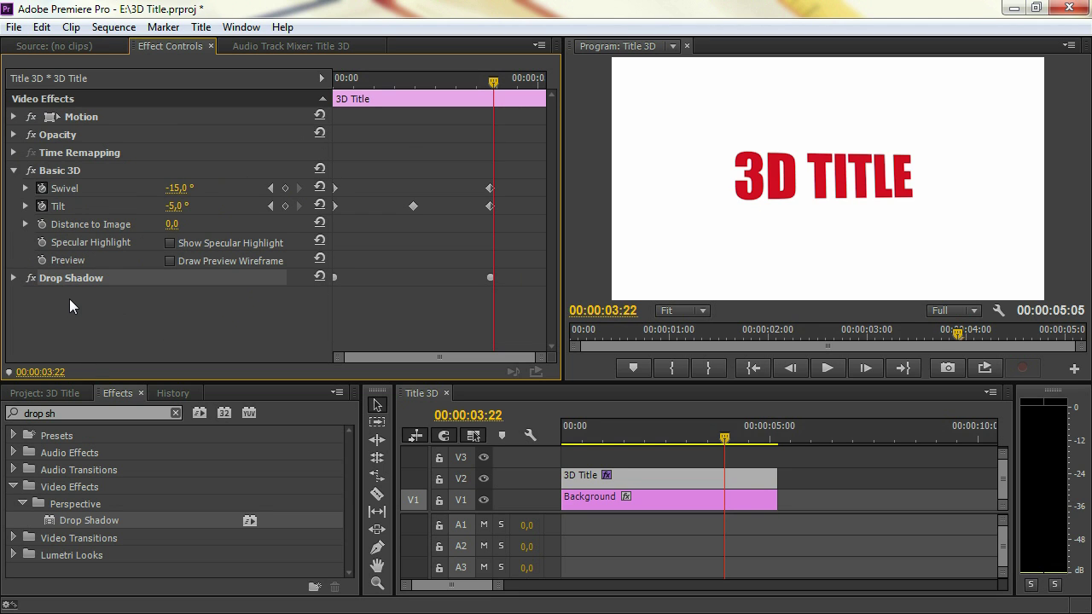
{"action": "right_click", "coordinate": [68, 279]}
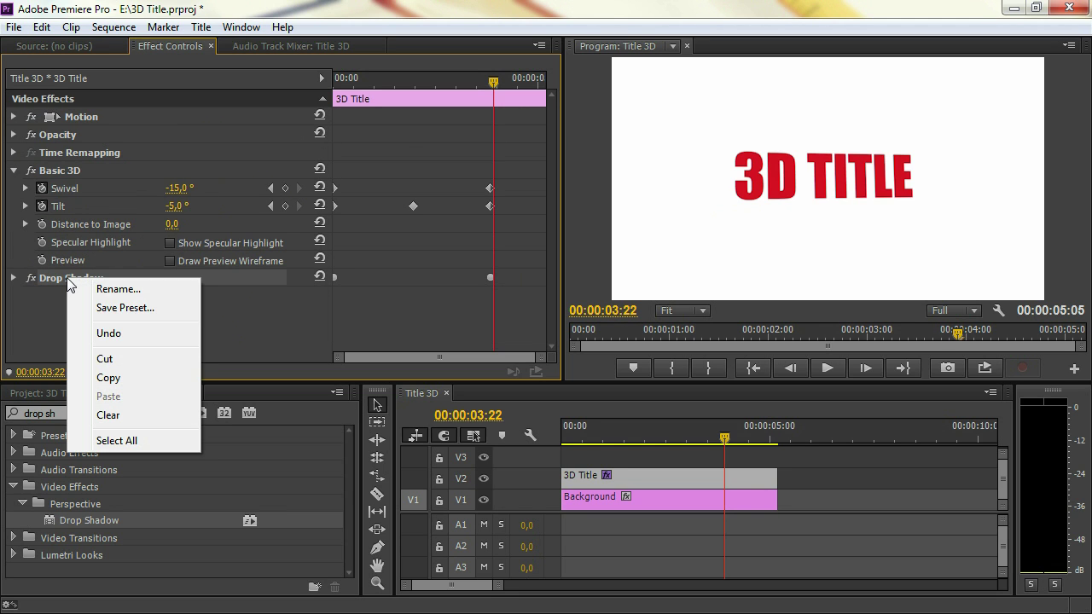
{"action": "left_click", "coordinate": [143, 388]}
{"action": "right_click", "coordinate": [113, 304]}
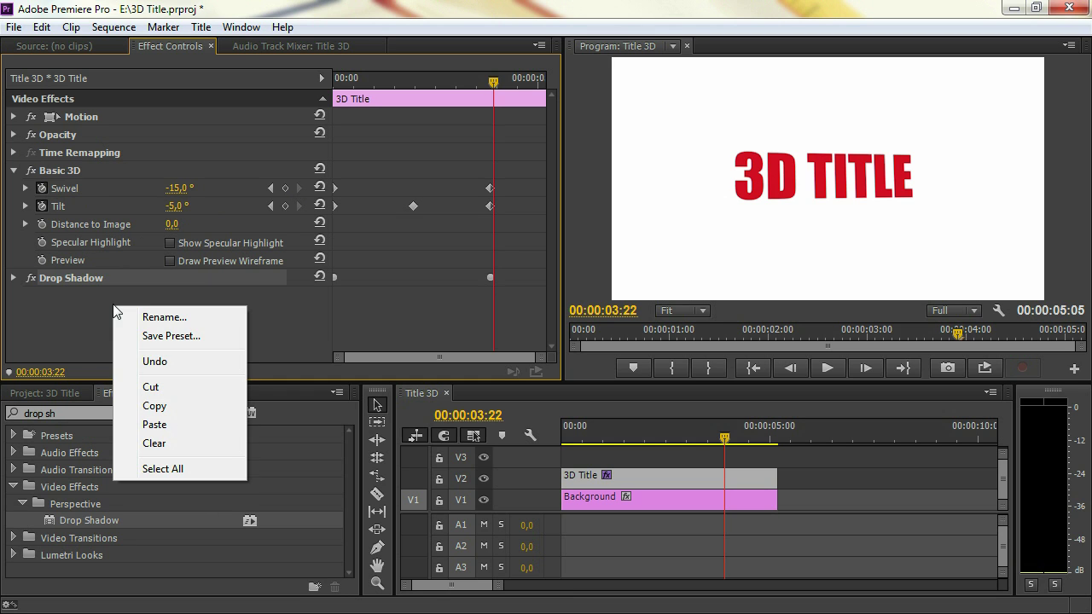
{"action": "left_click", "coordinate": [178, 426]}
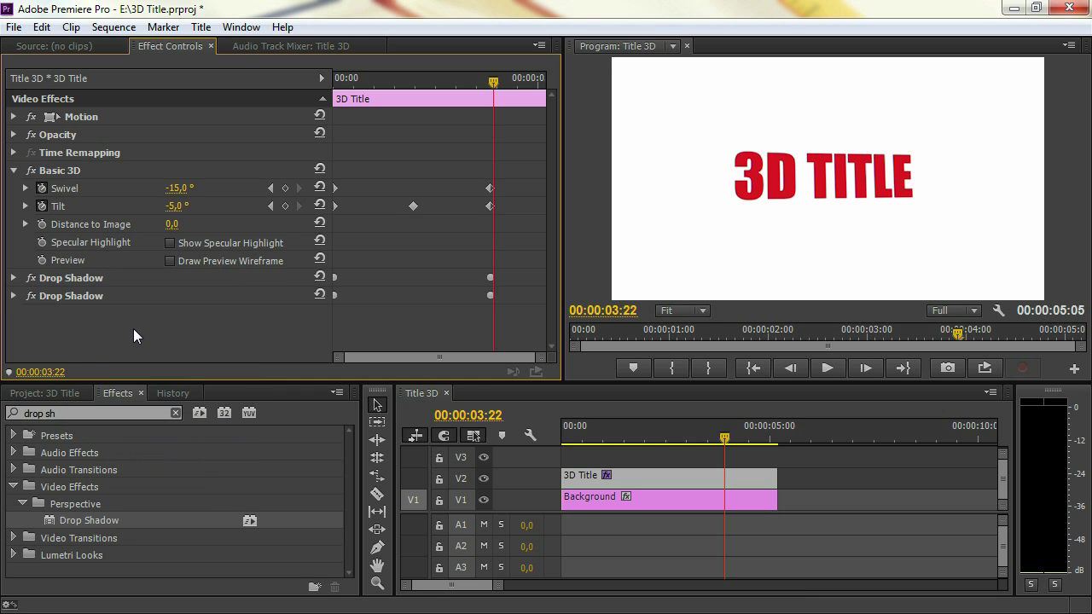
Set the second Drop Shadow's Distance to 2 and collapse its settings.
{"action": "left_click", "coordinate": [14, 297]}
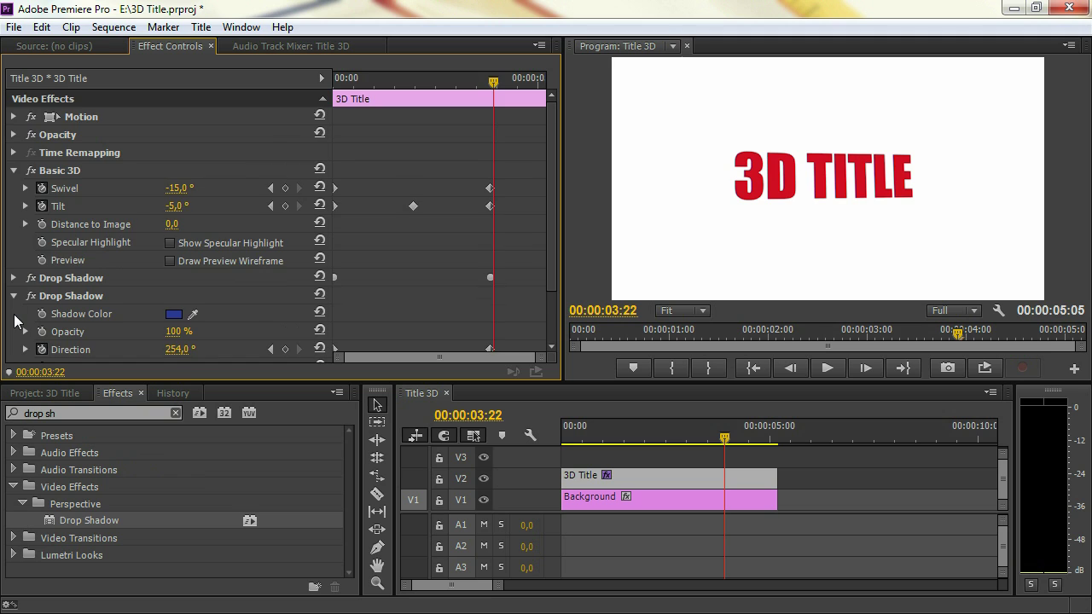
{"action": "scroll", "coordinate": [13, 314], "scroll_direction": "down", "scroll_amount": 2}
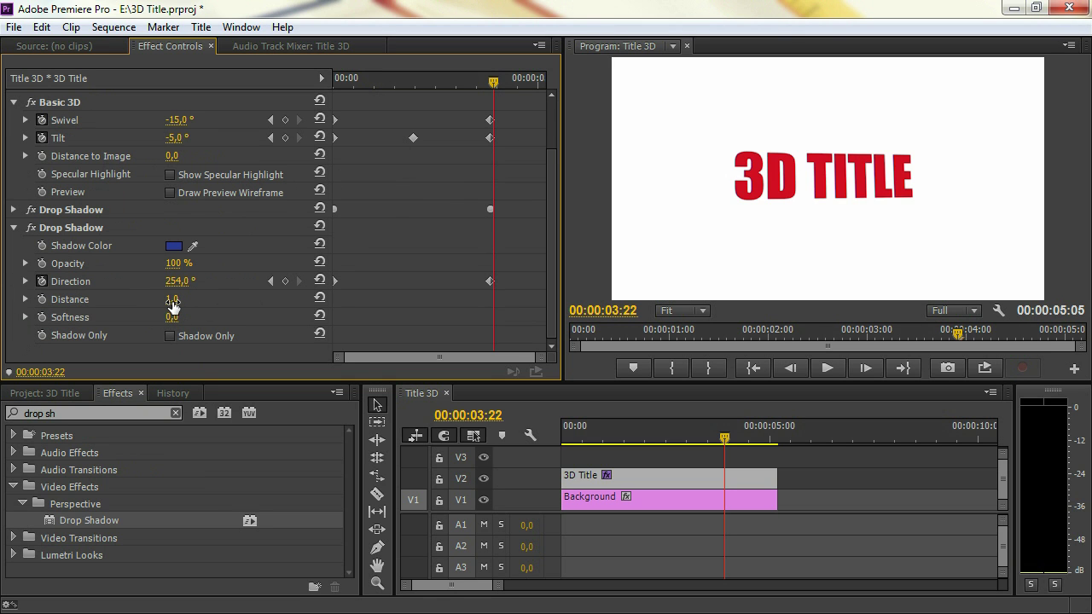
{"action": "left_click", "coordinate": [93, 210]}
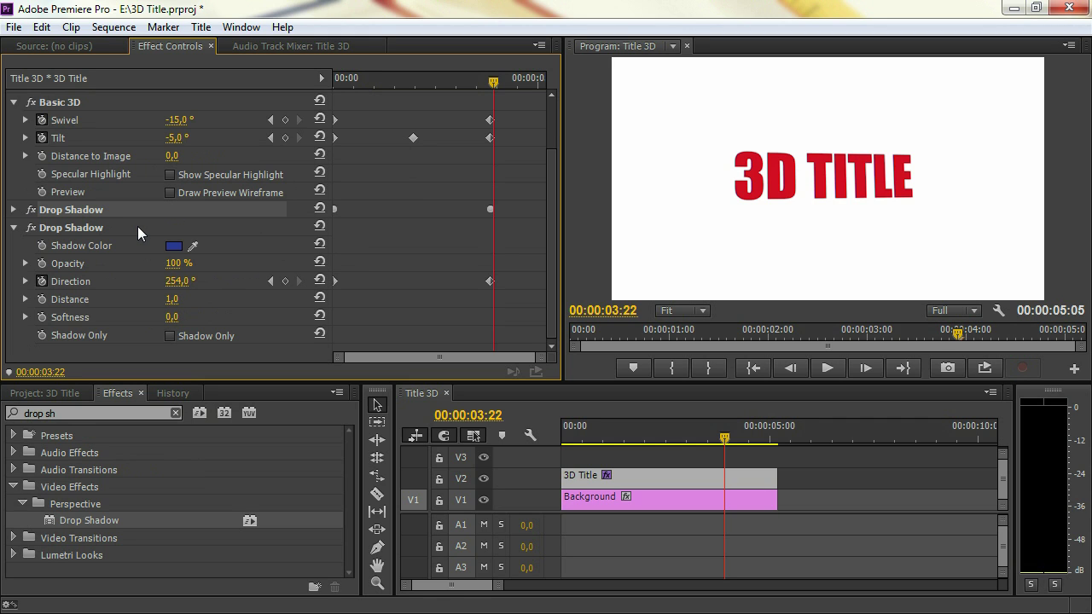
{"action": "left_click", "coordinate": [173, 300]}
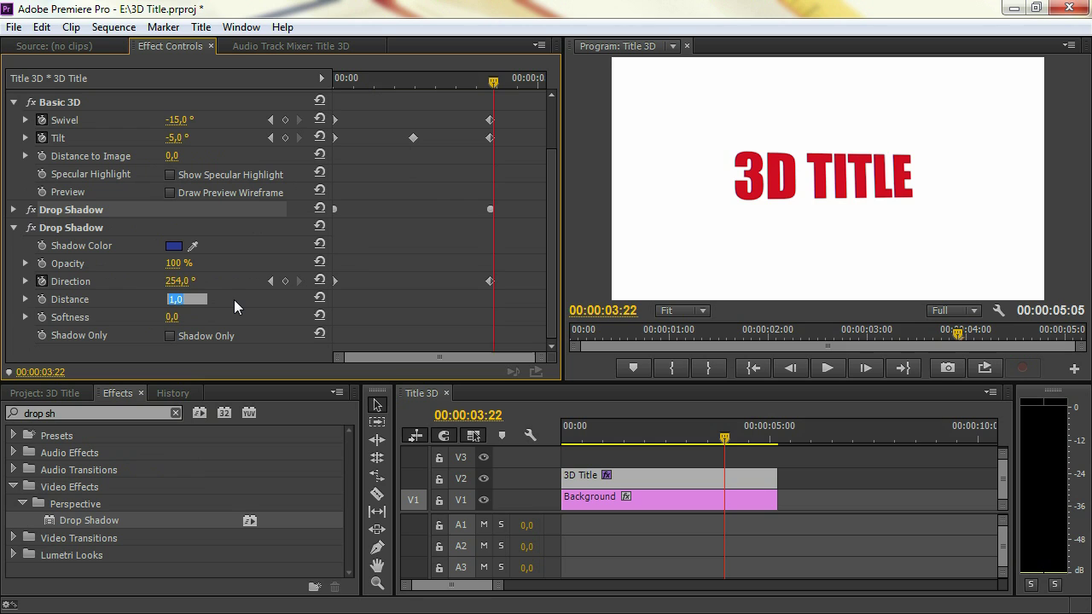
{"action": "type", "text": "2"}
{"action": "key", "text": "Return"}
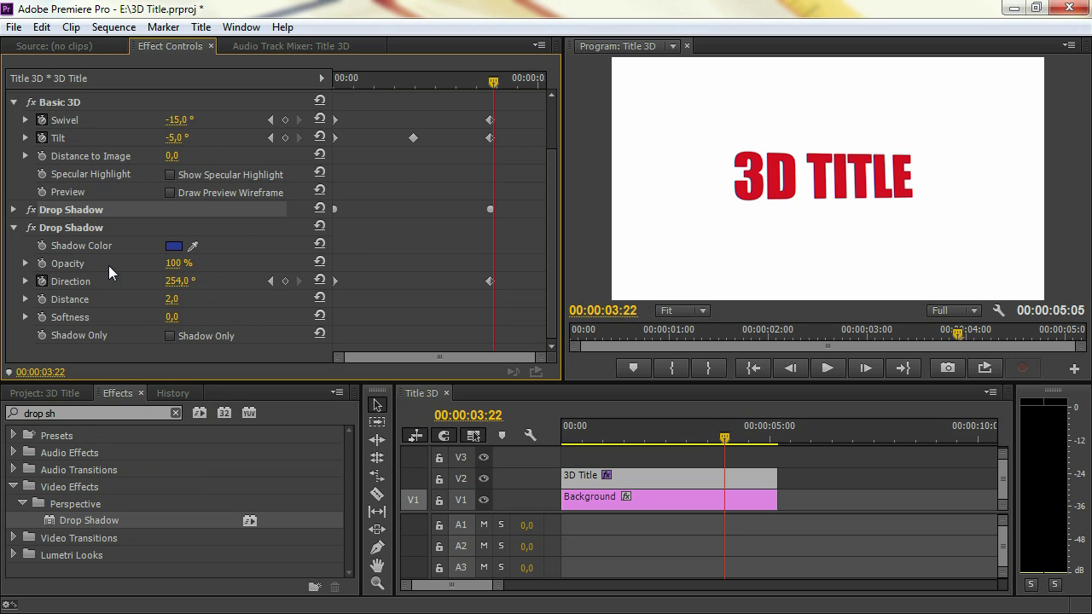
{"action": "left_click", "coordinate": [13, 228]}
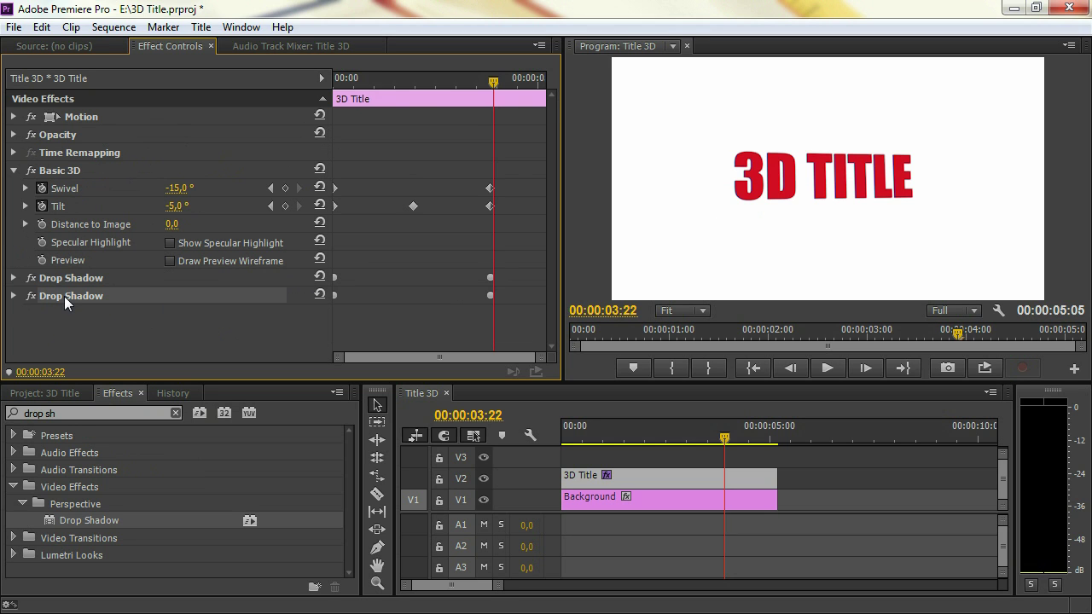
Duplicate the second Drop Shadow effect on the 3D Title clip by copying and pasting it.
{"action": "right_click", "coordinate": [61, 298]}
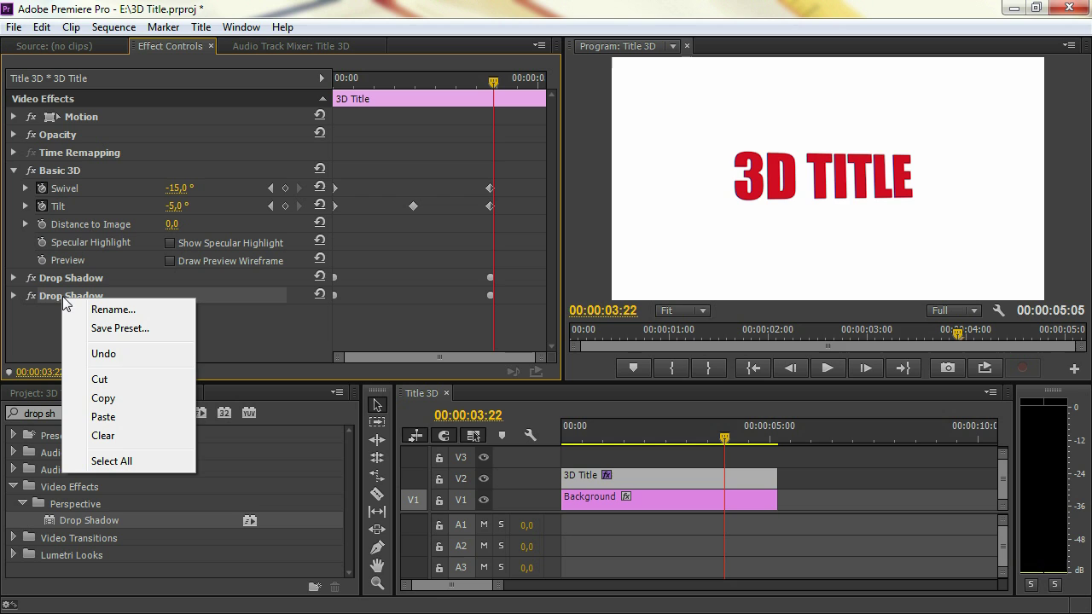
{"action": "left_click", "coordinate": [128, 399]}
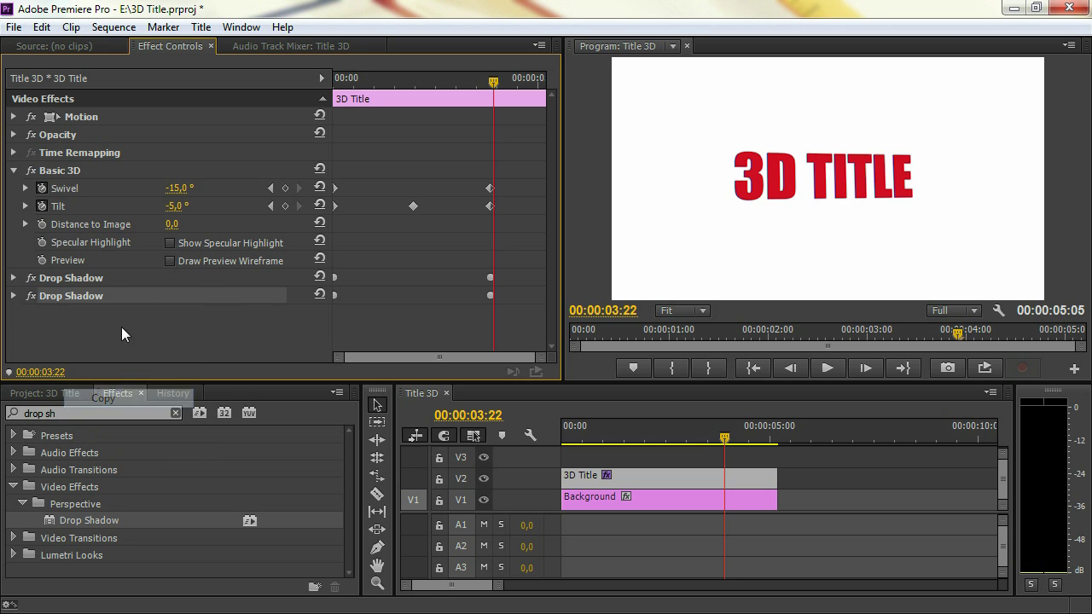
{"action": "right_click", "coordinate": [115, 314]}
{"action": "left_click", "coordinate": [155, 431]}
Set the third Drop Shadow's Distance to 4 and collapse its settings.
{"action": "left_click", "coordinate": [13, 314]}
{"action": "scroll", "coordinate": [18, 325], "scroll_direction": "down", "scroll_amount": 2}
{"action": "scroll", "coordinate": [17, 326], "scroll_direction": "down", "scroll_amount": 2}
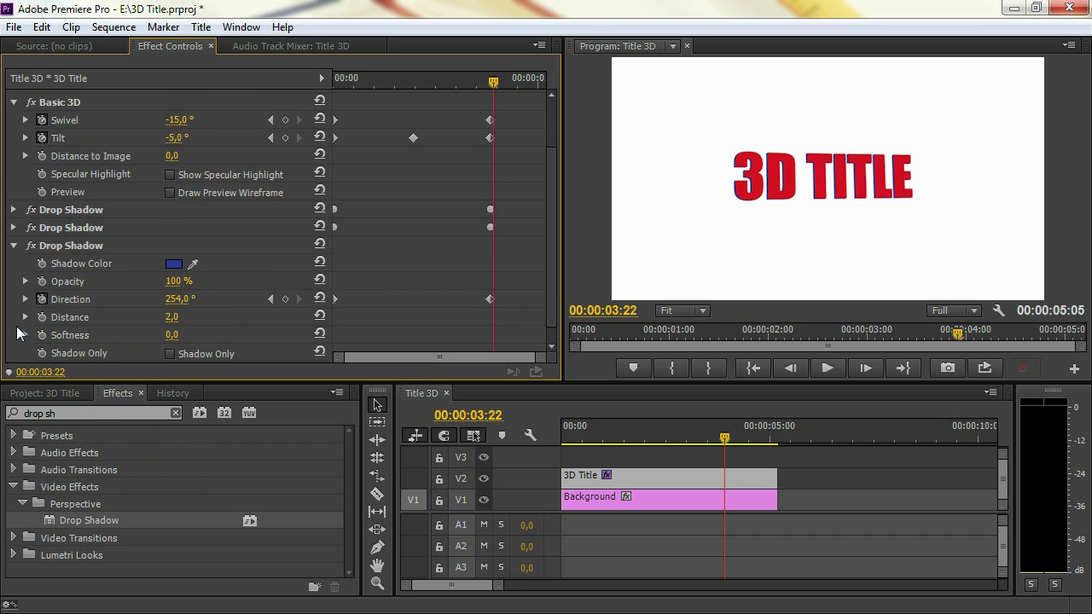
{"action": "left_click", "coordinate": [172, 302]}
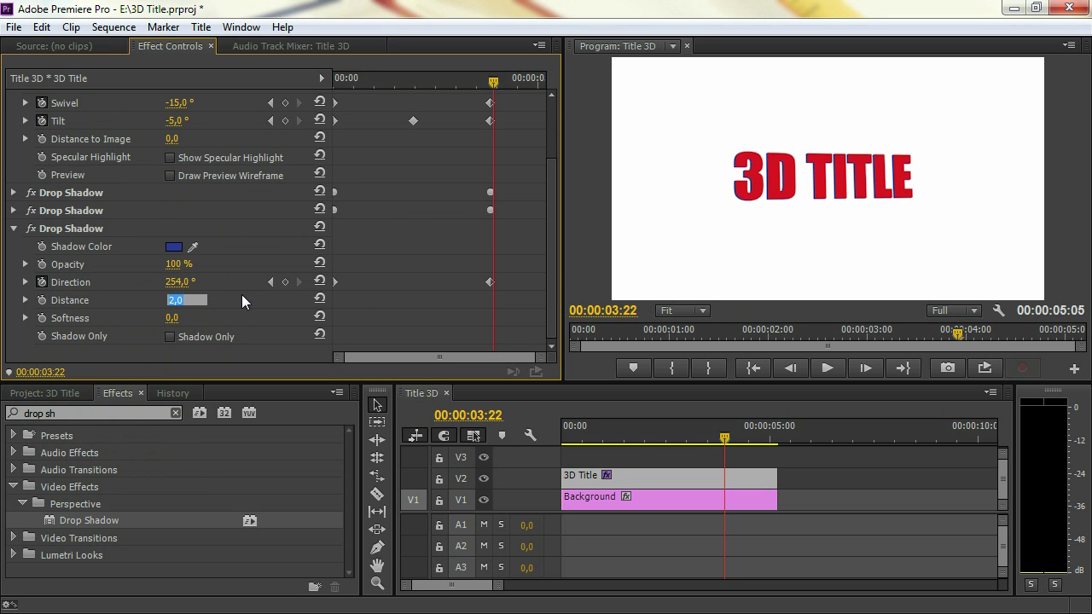
{"action": "type", "text": "4"}
{"action": "key", "text": "Return"}
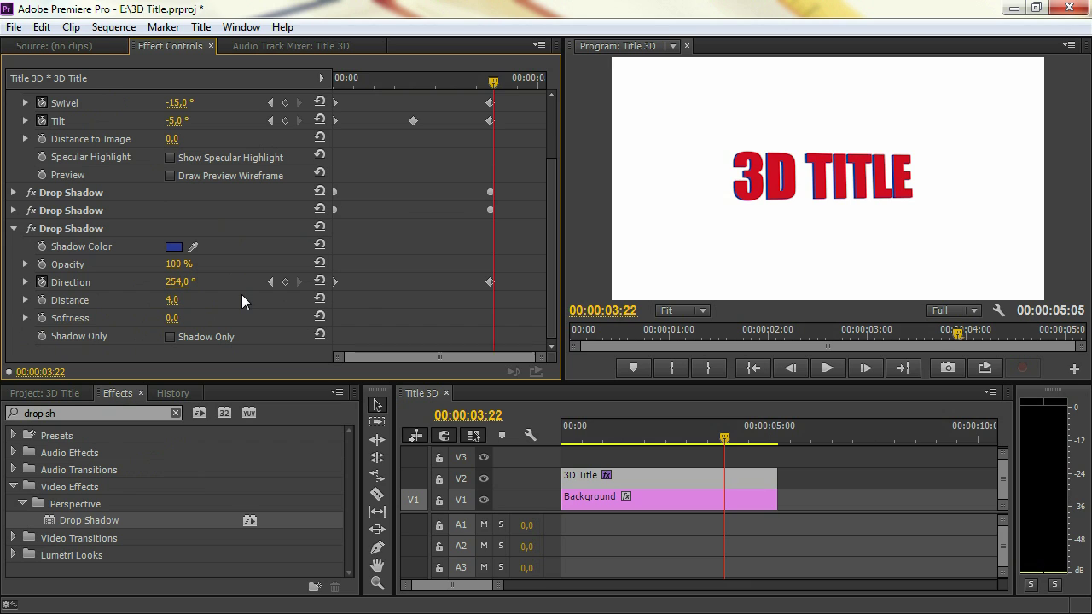
{"action": "left_click", "coordinate": [13, 229]}
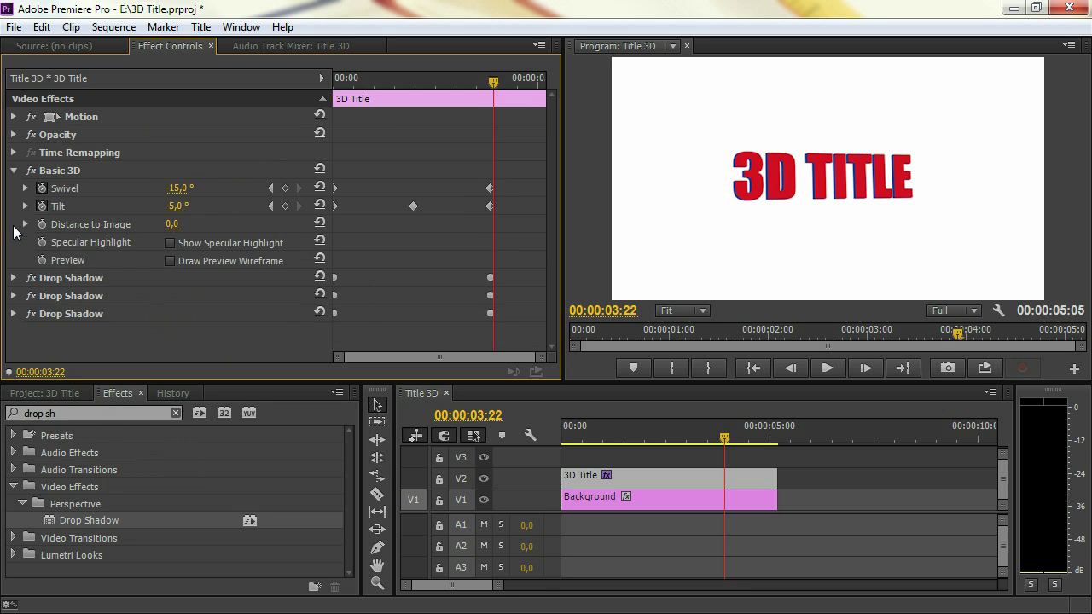
Copy the third Drop Shadow effect and paste it as a fourth one on the 3D Title clip.
{"action": "right_click", "coordinate": [62, 315]}
{"action": "left_click", "coordinate": [119, 417]}
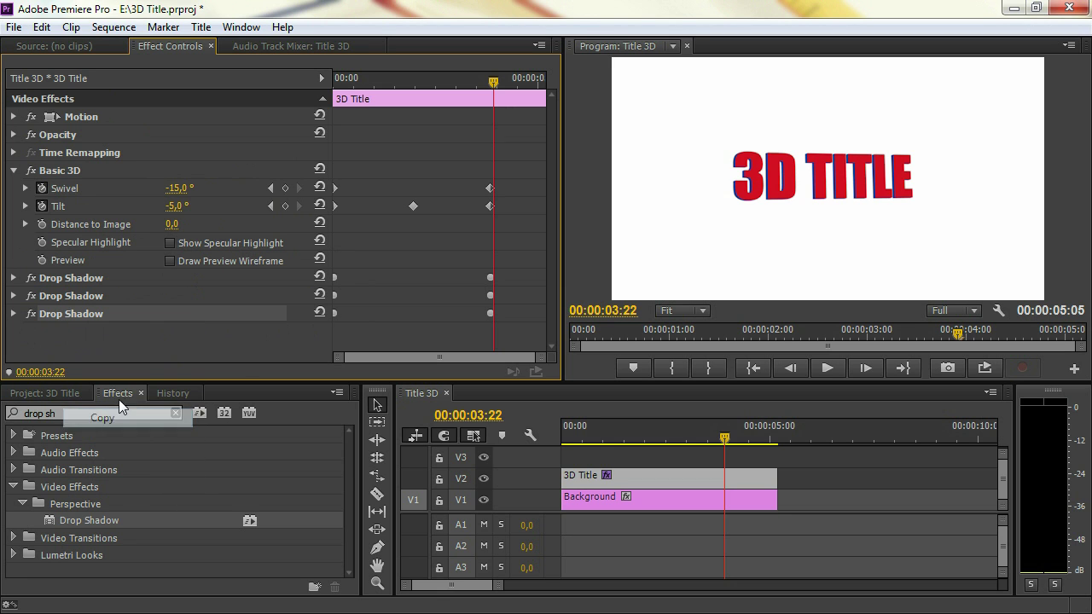
{"action": "right_click", "coordinate": [112, 335]}
{"action": "left_click", "coordinate": [168, 455]}
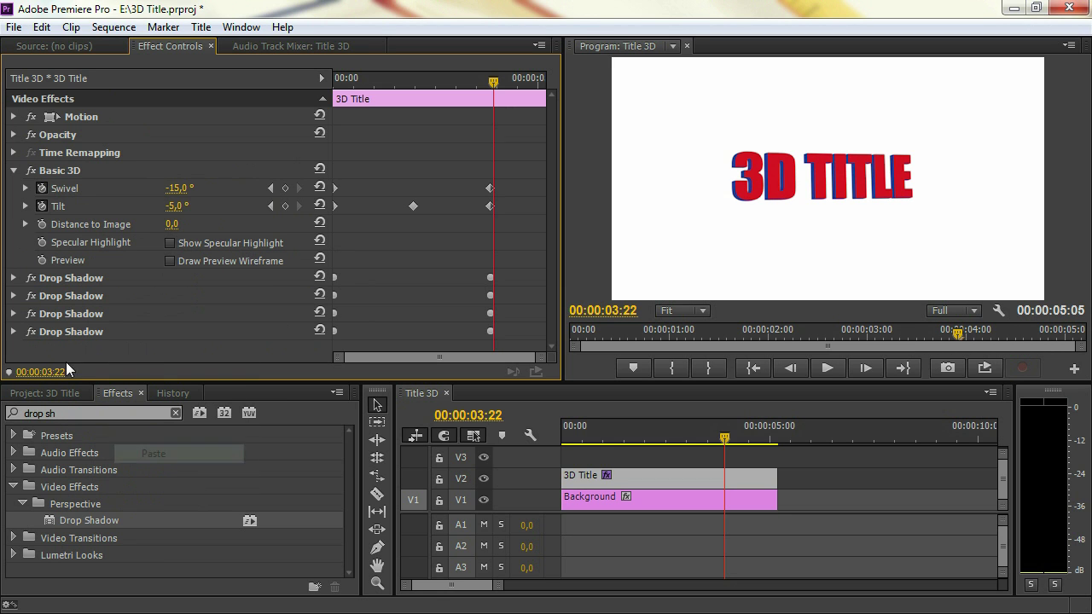
Expand the fourth Drop Shadow and set its Distance to 8.
{"action": "left_click", "coordinate": [14, 331]}
{"action": "scroll", "coordinate": [103, 281], "scroll_direction": "down", "scroll_amount": 5}
{"action": "left_click", "coordinate": [173, 318]}
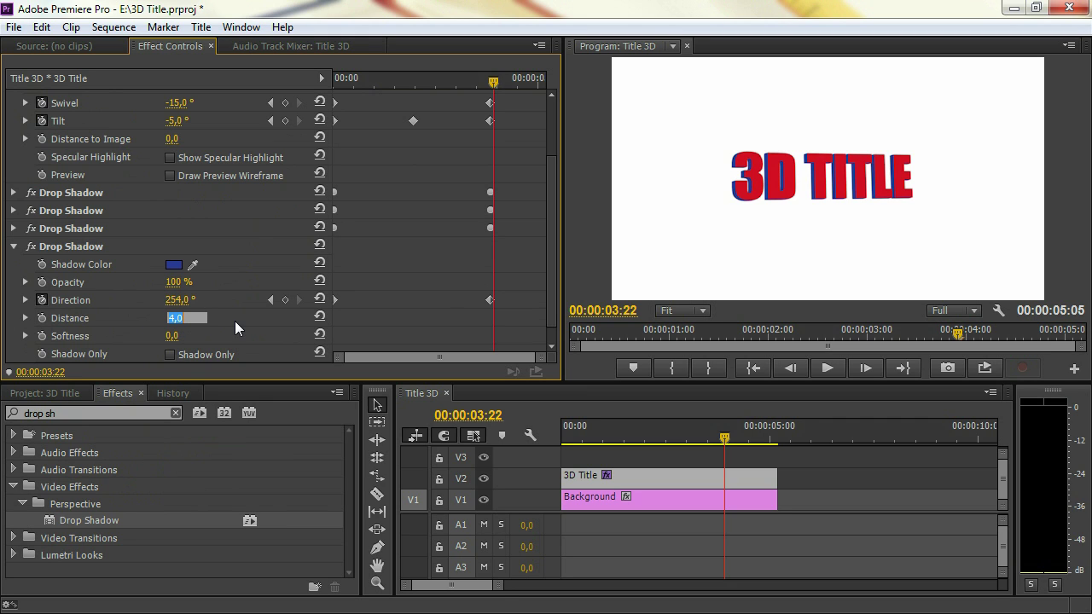
{"action": "type", "text": "8"}
{"action": "key", "text": "Return"}
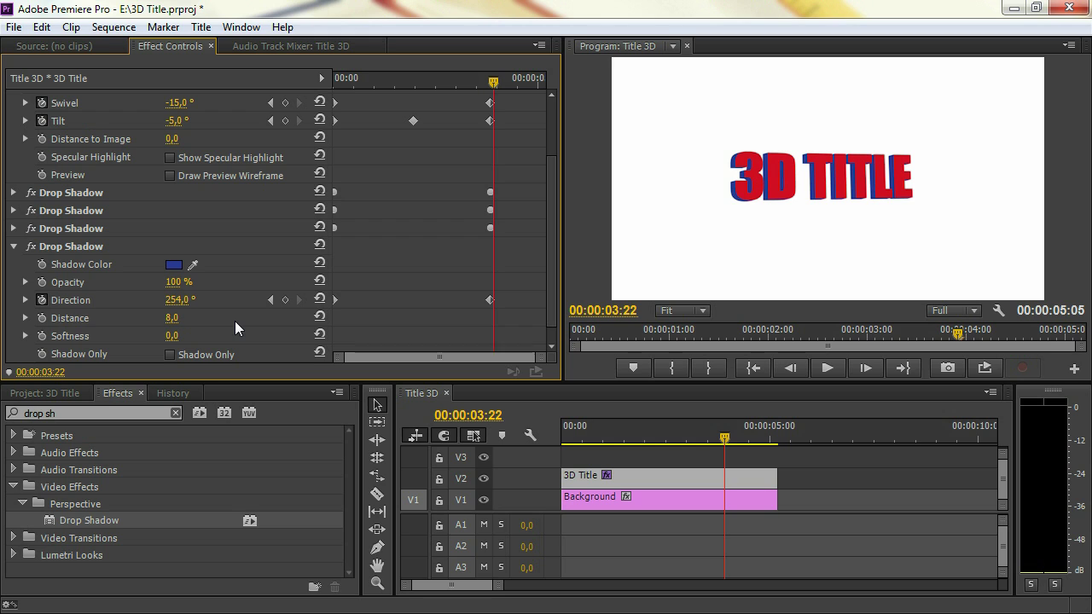
Try a Distance of 7 on the fourth Drop Shadow and return it to 8.
{"action": "left_click", "coordinate": [171, 317]}
{"action": "type", "text": "7"}
{"action": "key", "text": "Return"}
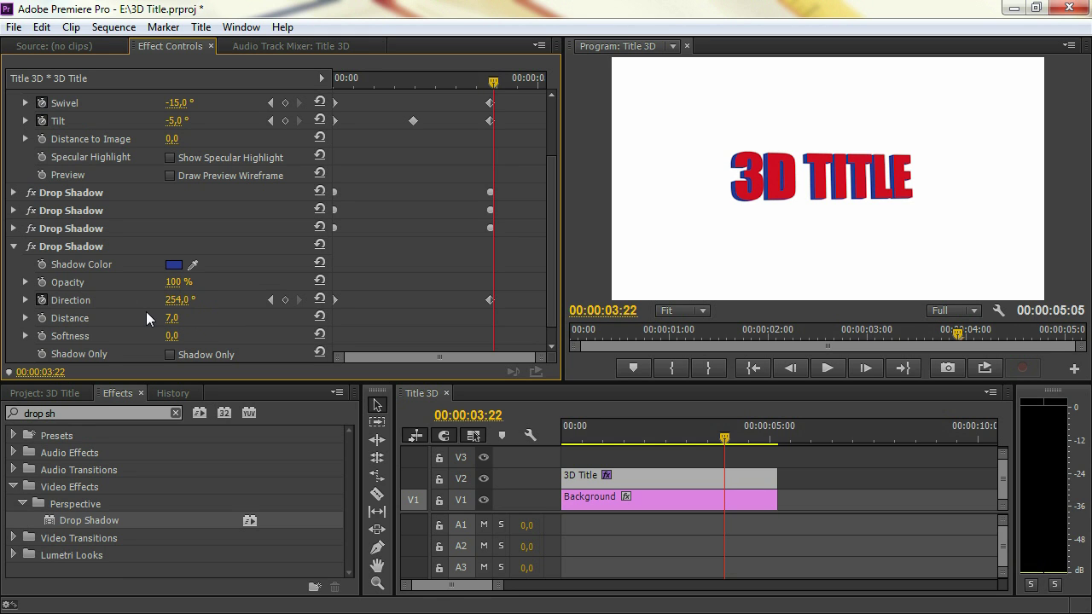
{"action": "left_click", "coordinate": [181, 318]}
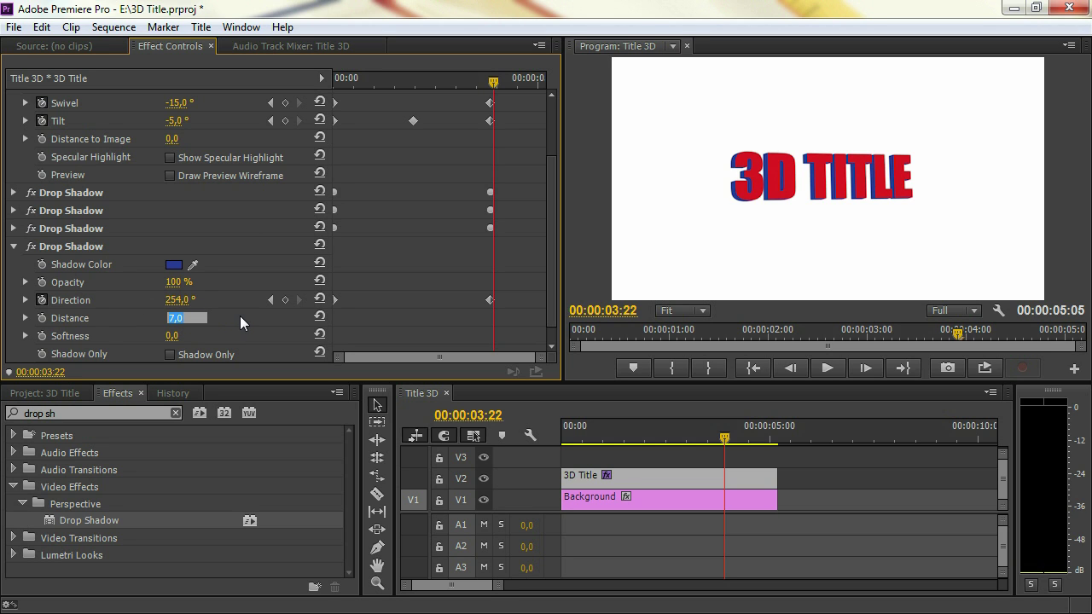
{"action": "type", "text": "8"}
{"action": "key", "text": "Return"}
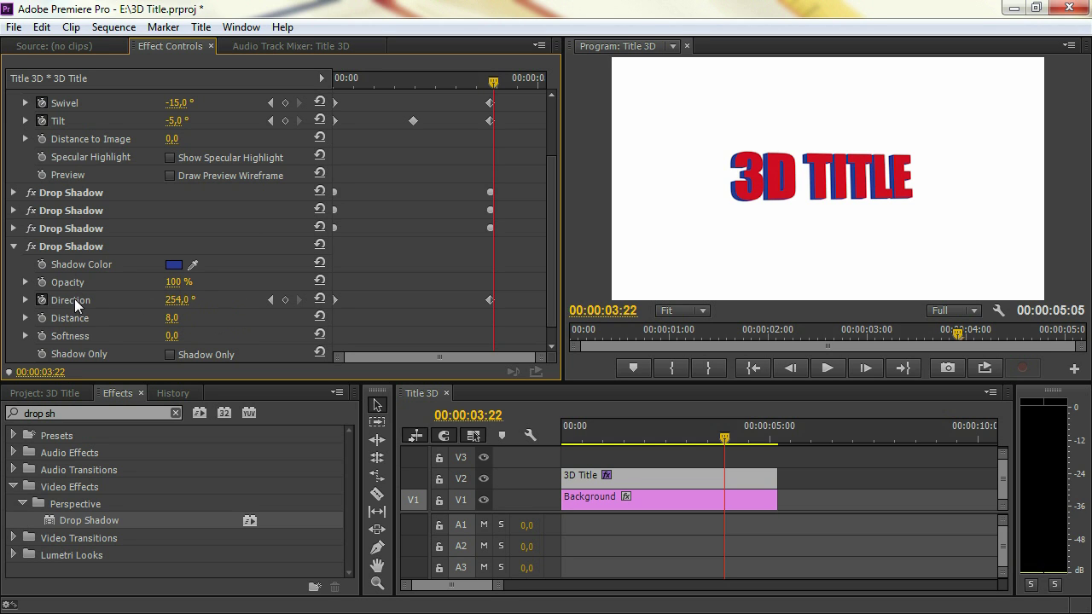
Collapse the fourth Drop Shadow and duplicate it by copying and pasting it as a fifth one.
{"action": "left_click", "coordinate": [15, 246]}
{"action": "right_click", "coordinate": [68, 333]}
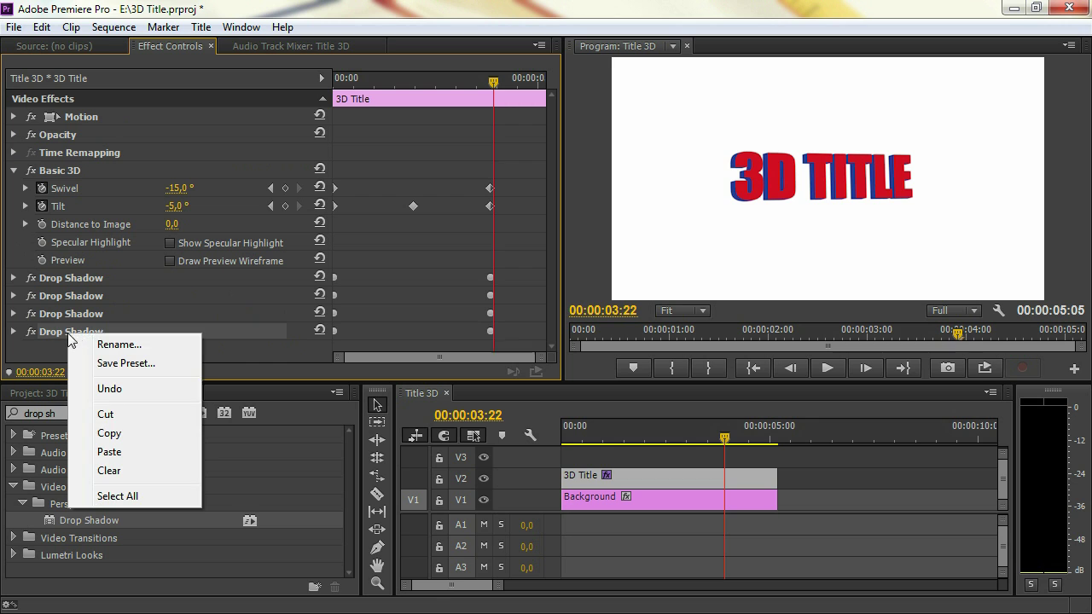
{"action": "left_click", "coordinate": [109, 434]}
{"action": "right_click", "coordinate": [103, 337]}
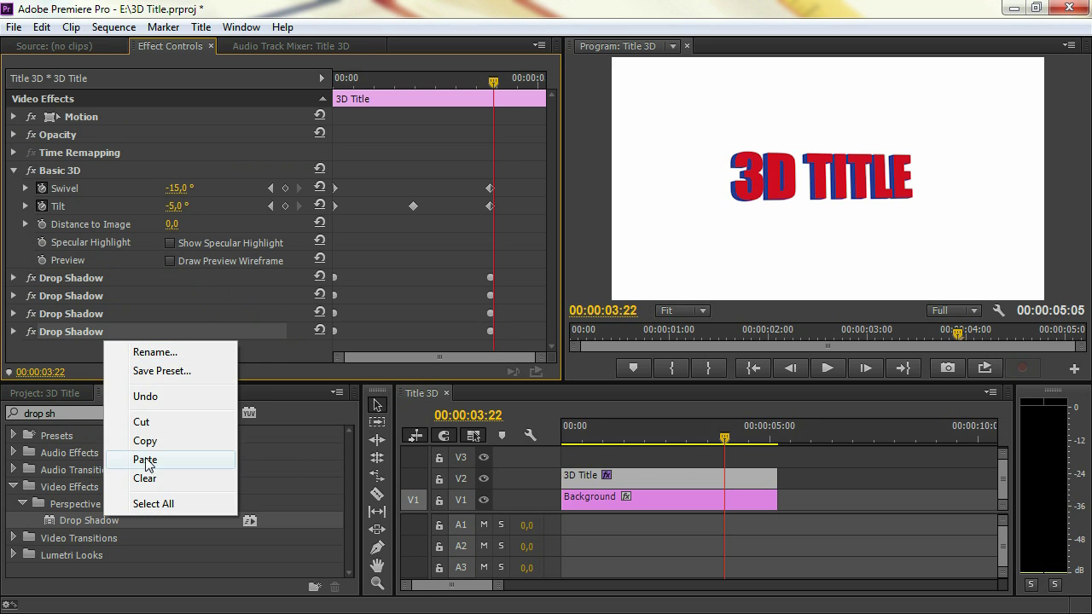
{"action": "left_click", "coordinate": [147, 459]}
Set the fifth Drop Shadow's Distance to 16 and collapse its settings.
{"action": "left_click", "coordinate": [14, 349]}
{"action": "scroll", "coordinate": [102, 314], "scroll_direction": "down", "scroll_amount": 1}
{"action": "scroll", "coordinate": [105, 311], "scroll_direction": "down", "scroll_amount": 4}
{"action": "left_click", "coordinate": [174, 298]}
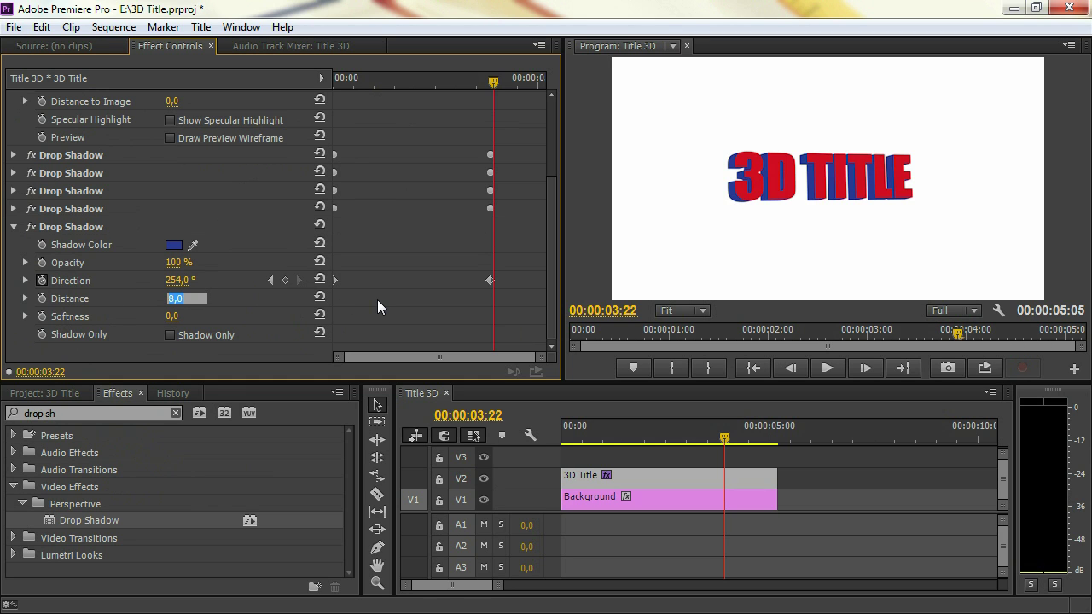
{"action": "type", "text": "16"}
{"action": "key", "text": "Return"}
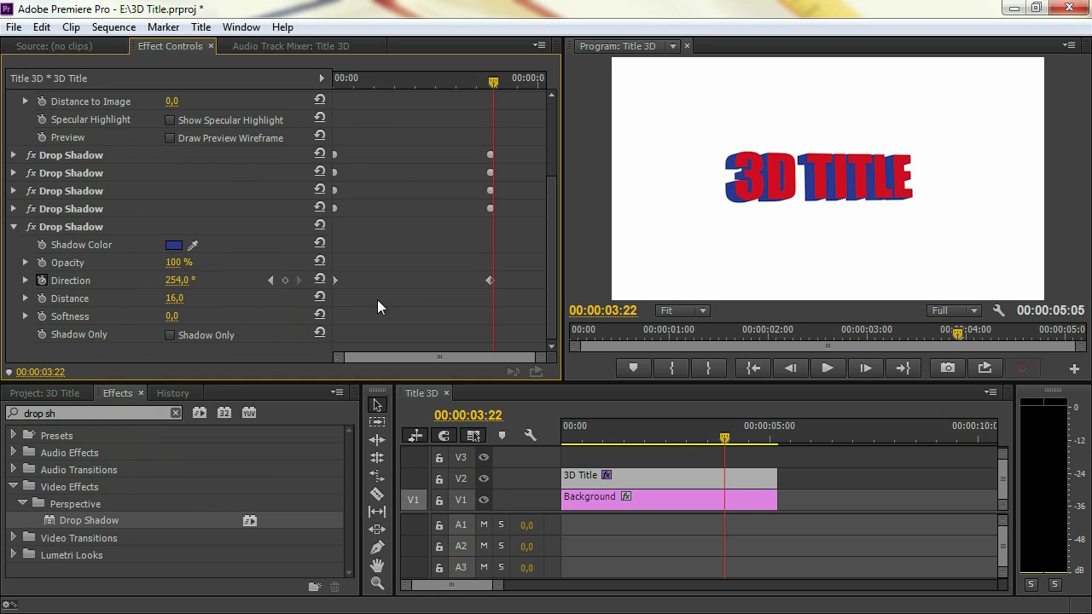
{"action": "left_click", "coordinate": [12, 227]}
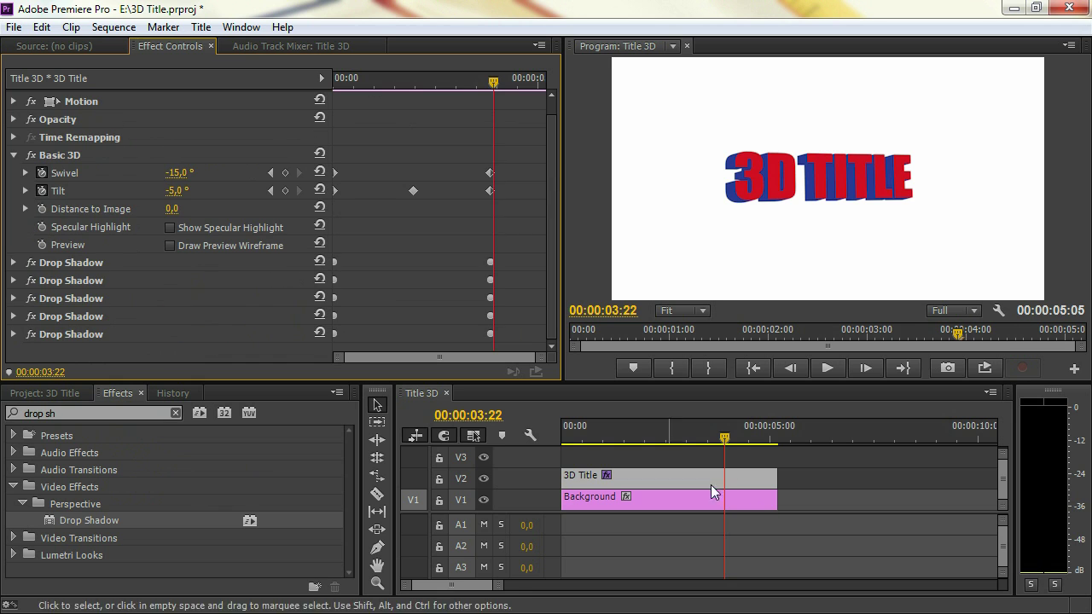
Deselect the clip and play the sequence from the start to preview the extruded title animation.
{"action": "key", "text": "Home"}
{"action": "left_click", "coordinate": [830, 479]}
{"action": "key", "text": "space"}
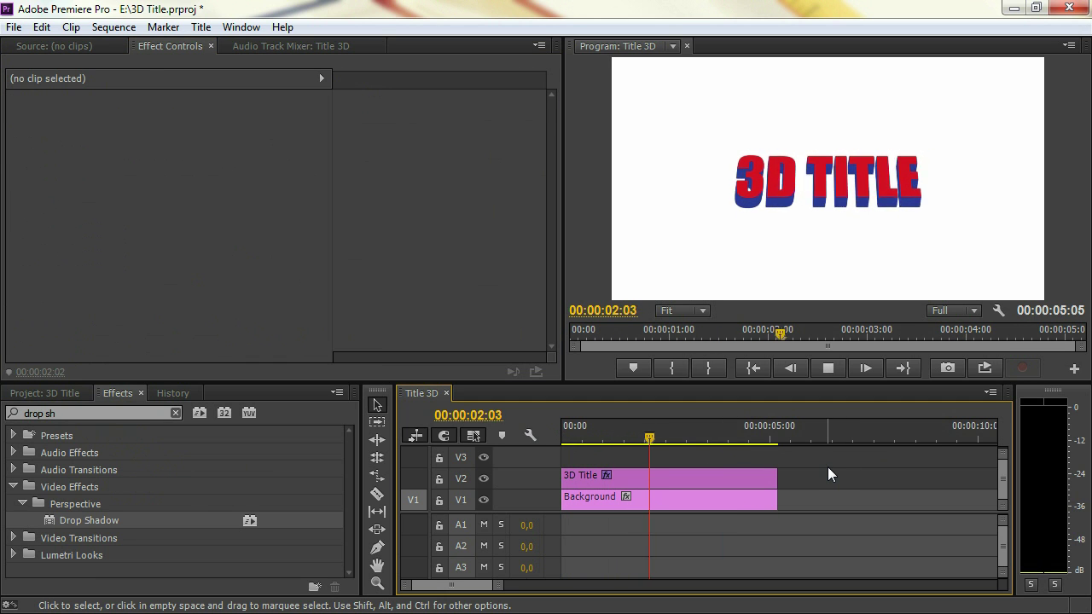
{"action": "key", "text": "space"}
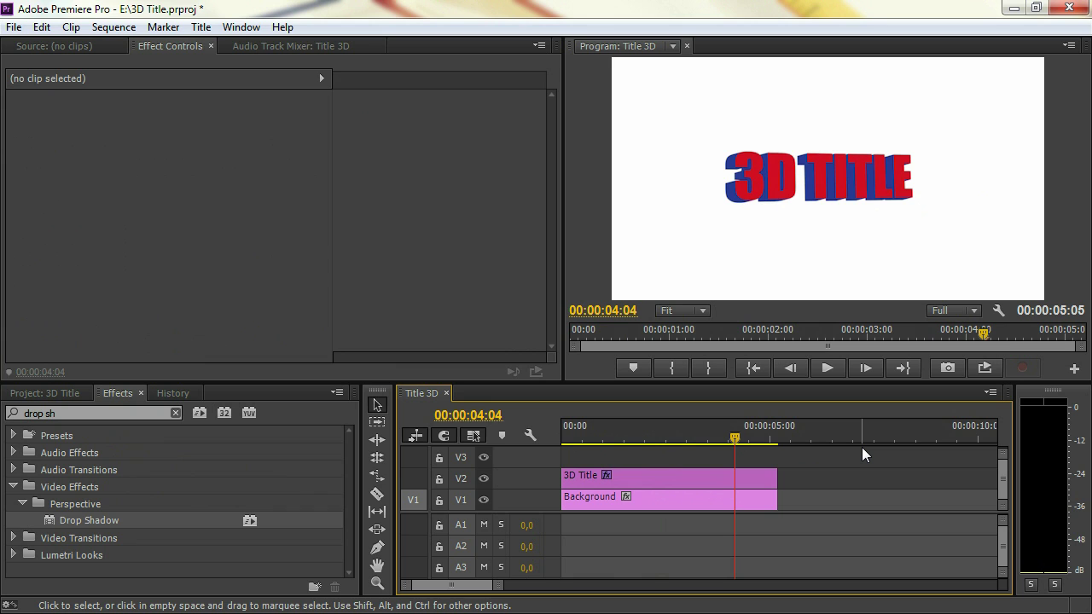
Return the playhead to 00:00:00:00, search the effects for "light" and apply Lighting Effects to the 3D Title clip.
{"action": "left_click", "coordinate": [595, 436]}
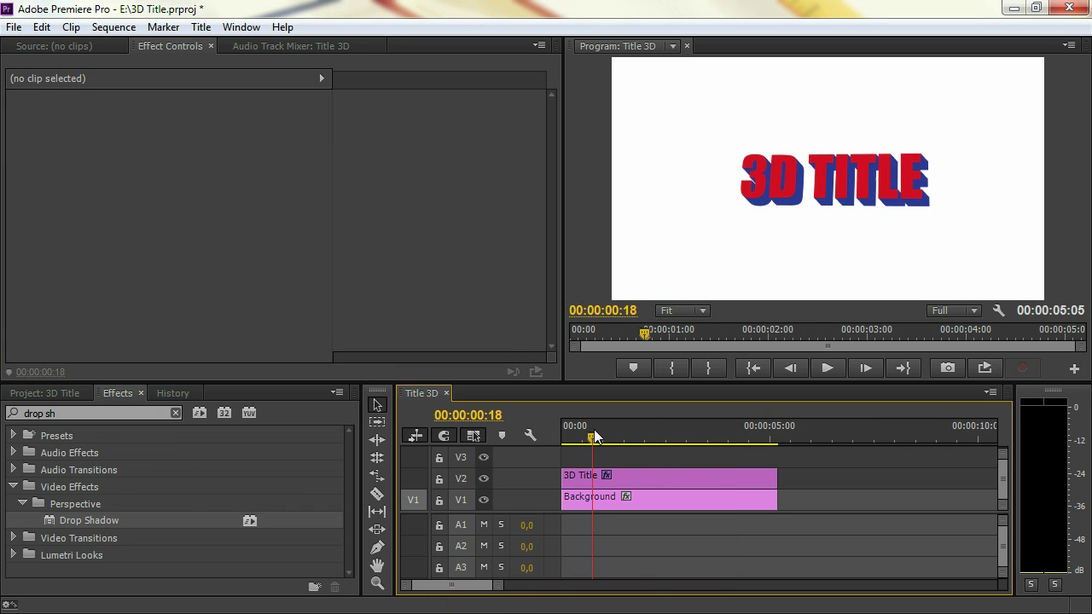
{"action": "left_click_drag", "start_coordinate": [594, 436], "coordinate": [560, 439]}
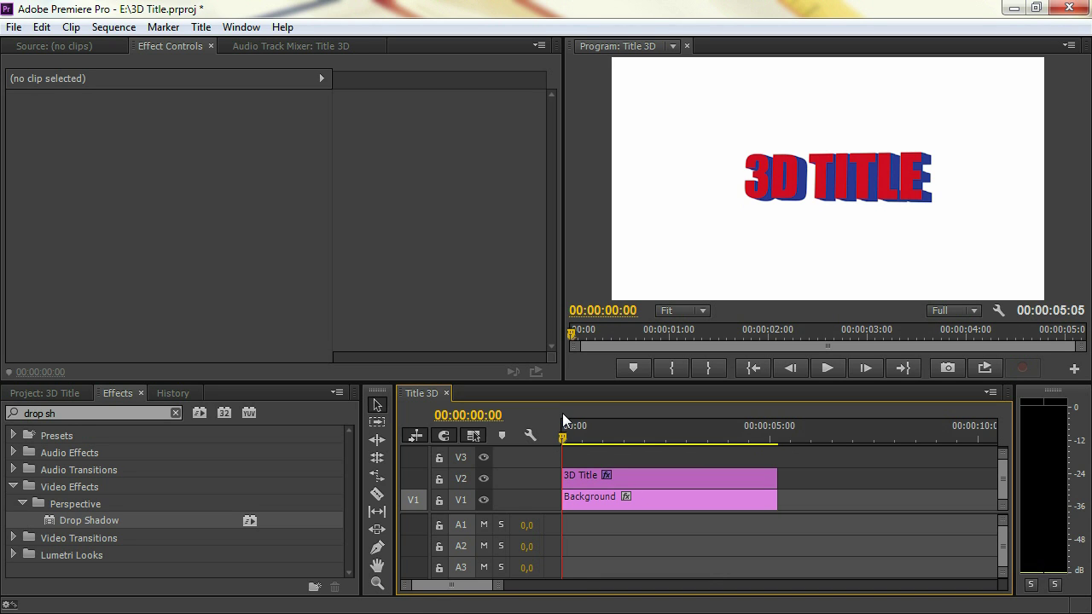
{"action": "left_click", "coordinate": [88, 413]}
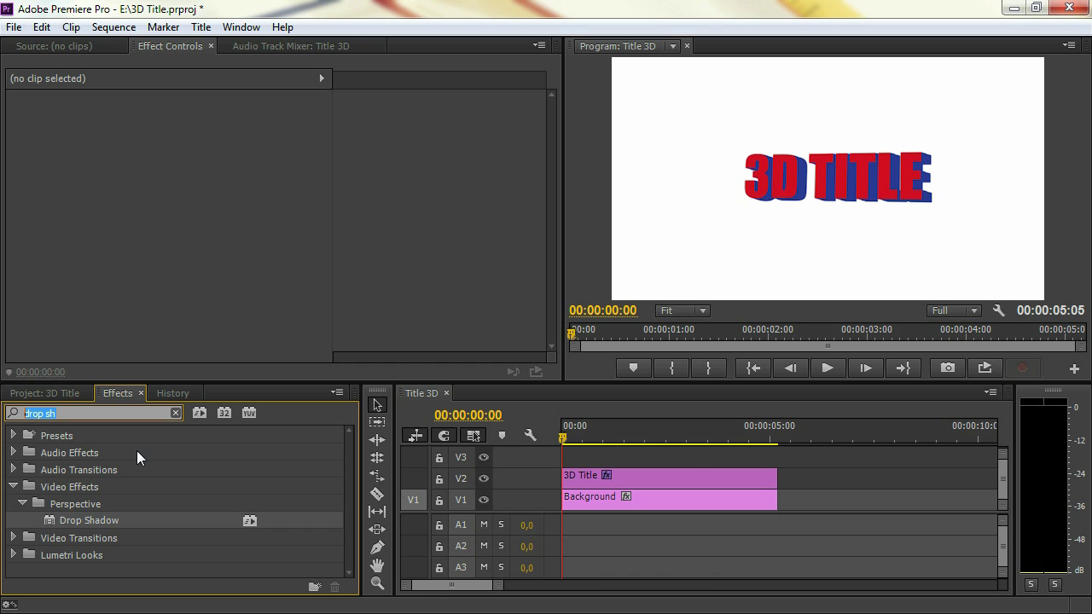
{"action": "type", "text": "light"}
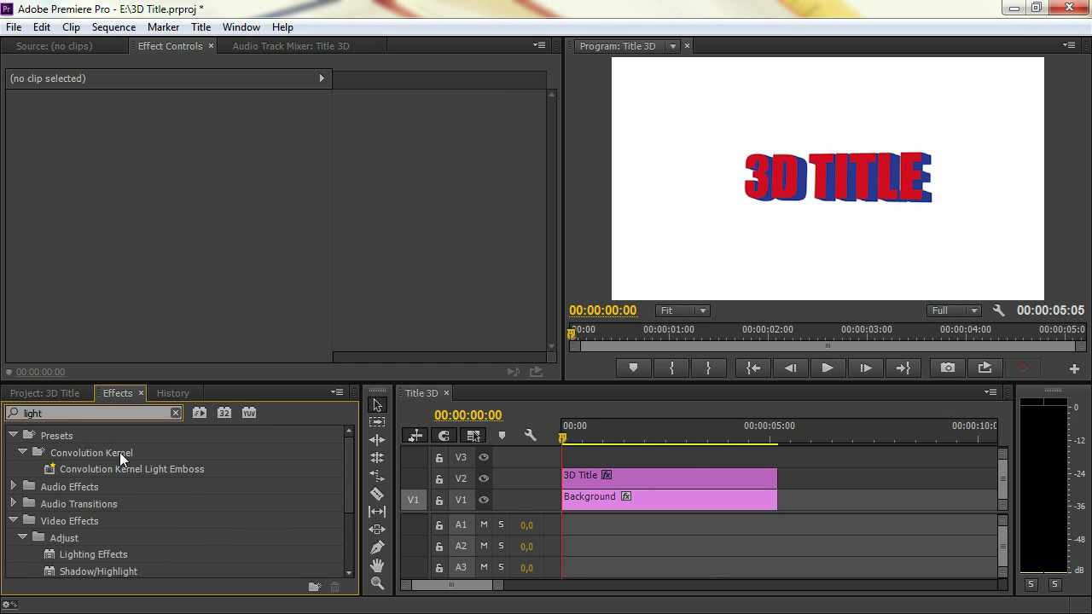
{"action": "scroll", "coordinate": [107, 503], "scroll_direction": "down", "scroll_amount": 1}
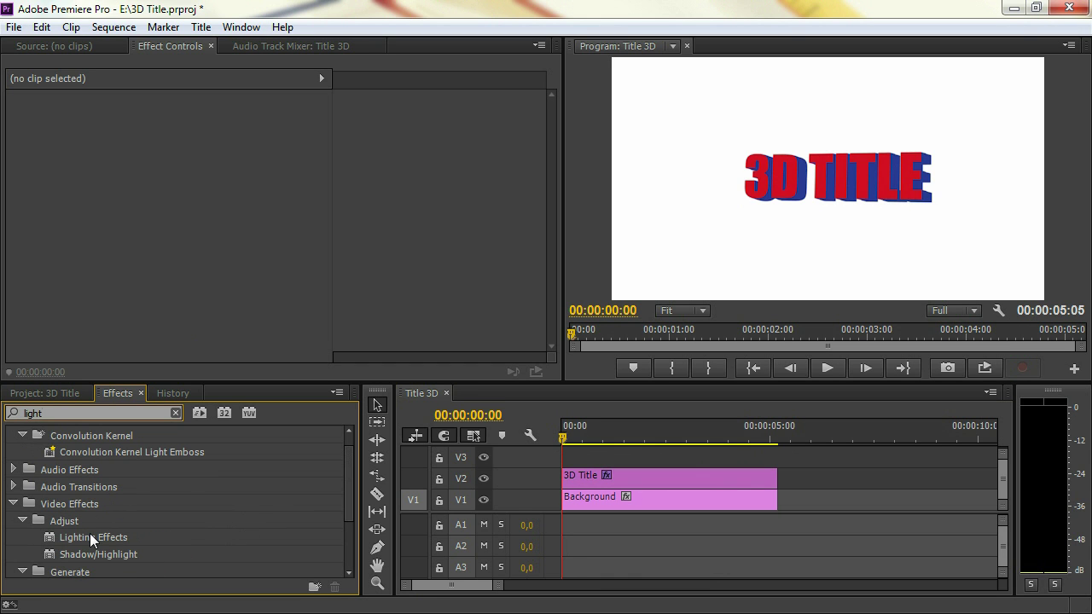
{"action": "left_click", "coordinate": [90, 536]}
{"action": "left_click_drag", "start_coordinate": [67, 538], "coordinate": [697, 478]}
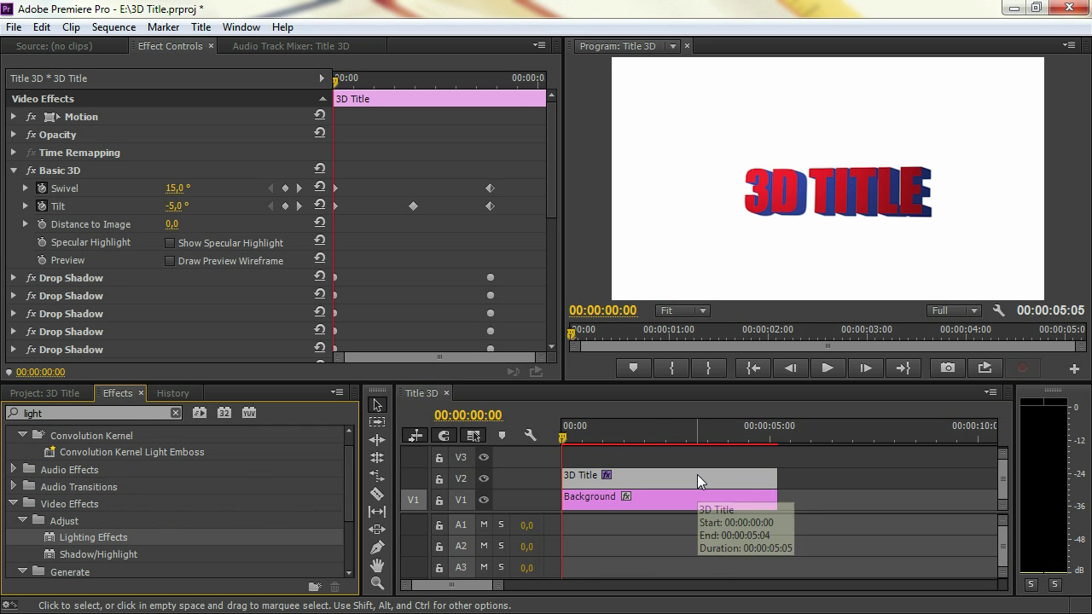
Move Lighting Effects above Basic 3D and all the Drop Shadows, directly below Time Remapping, in the 3D Title clip's effect order.
{"action": "left_click_drag", "start_coordinate": [546, 139], "coordinate": [558, 186]}
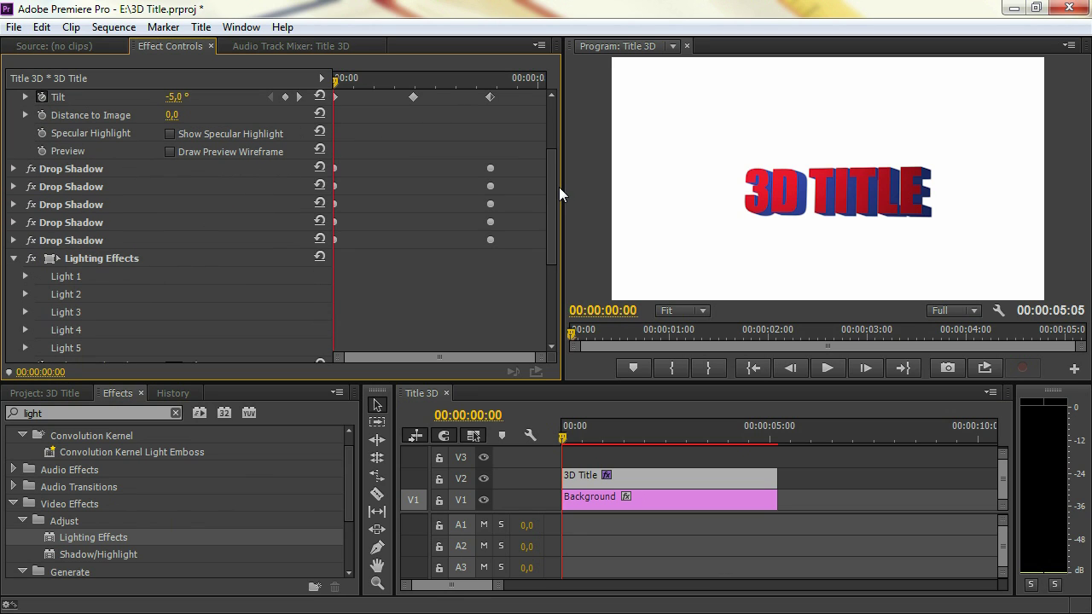
{"action": "left_click", "coordinate": [80, 254]}
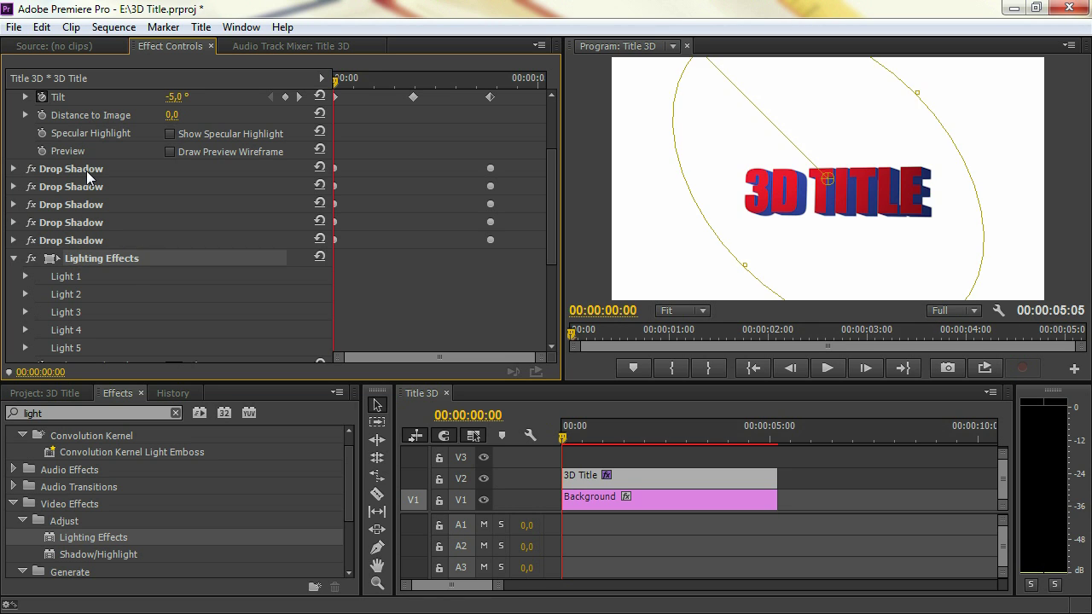
{"action": "left_click", "coordinate": [86, 170]}
{"action": "left_click", "coordinate": [85, 186]}
{"action": "left_click", "coordinate": [86, 205]}
{"action": "left_click", "coordinate": [87, 222]}
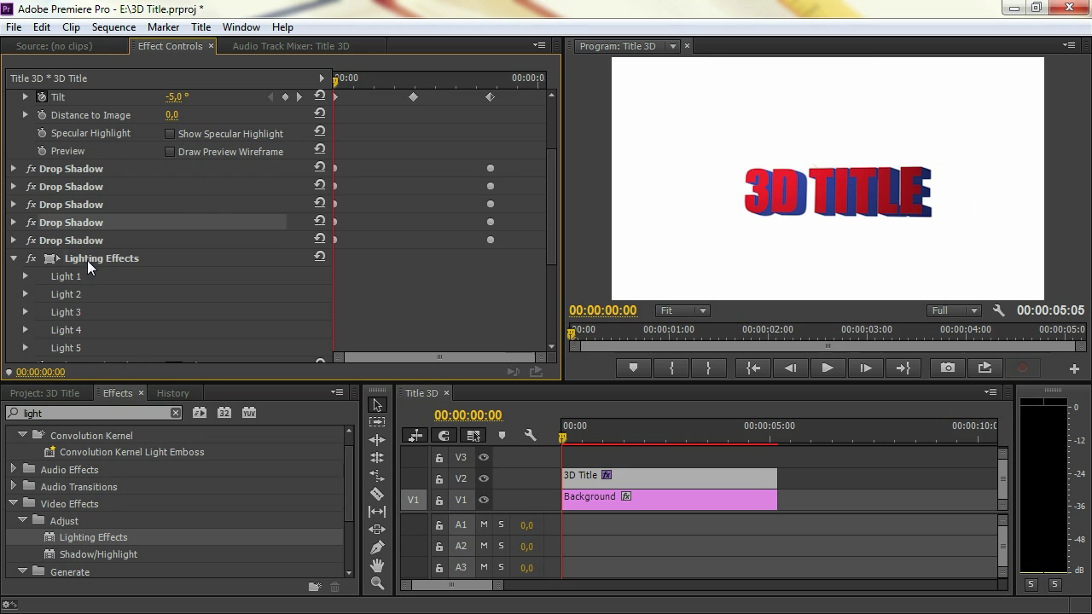
{"action": "left_click", "coordinate": [88, 260]}
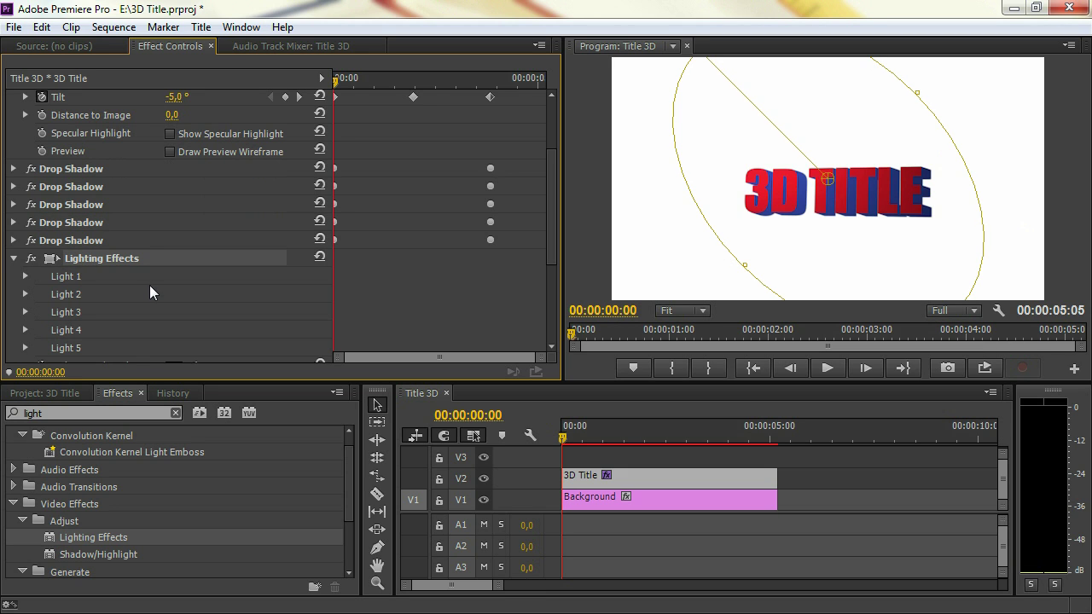
{"action": "left_click_drag", "start_coordinate": [551, 210], "coordinate": [540, 171]}
{"action": "left_click_drag", "start_coordinate": [86, 335], "coordinate": [58, 136]}
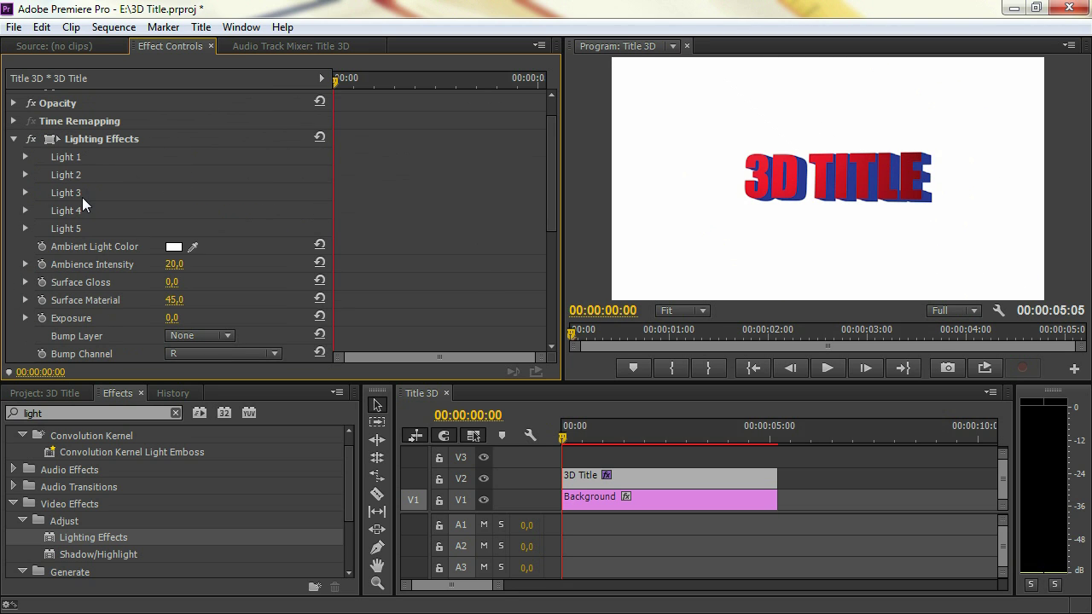
Move Light 1's centre over the "3D" letters to about 504.9, 389.1 and start keyframing Center at 00:00:00:00.
{"action": "left_click", "coordinate": [25, 157]}
{"action": "left_click", "coordinate": [72, 140]}
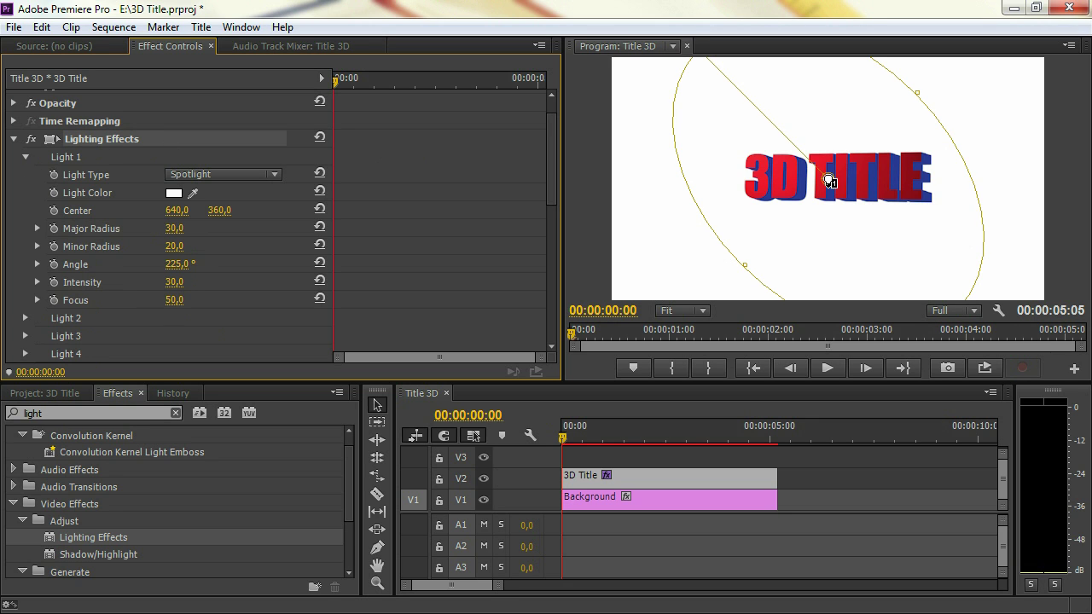
{"action": "left_click_drag", "start_coordinate": [827, 181], "coordinate": [781, 188]}
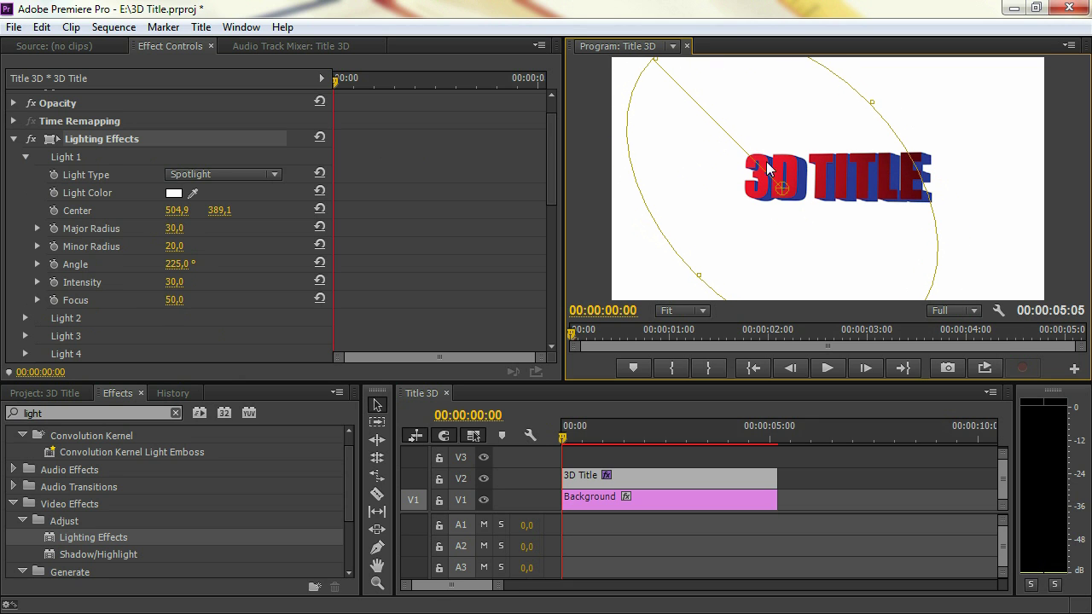
{"action": "left_click", "coordinate": [54, 214]}
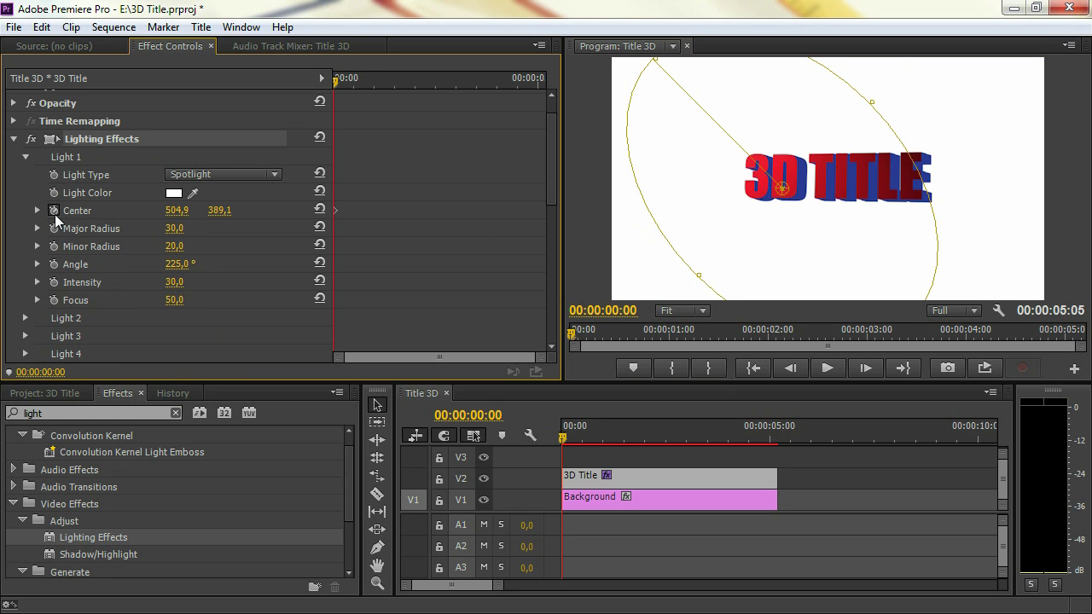
At 00:00:03:20, keyframe Light 1's centre over the end of the title at about 835.7, 389.1.
{"action": "left_click_drag", "start_coordinate": [336, 79], "coordinate": [455, 79]}
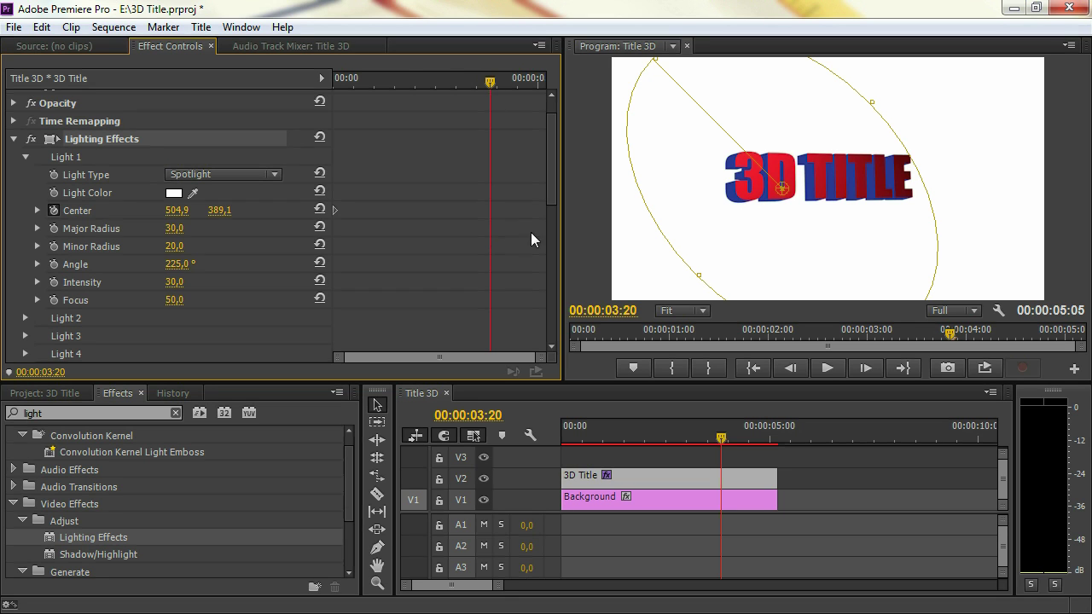
{"action": "left_click_drag", "start_coordinate": [782, 188], "coordinate": [894, 190]}
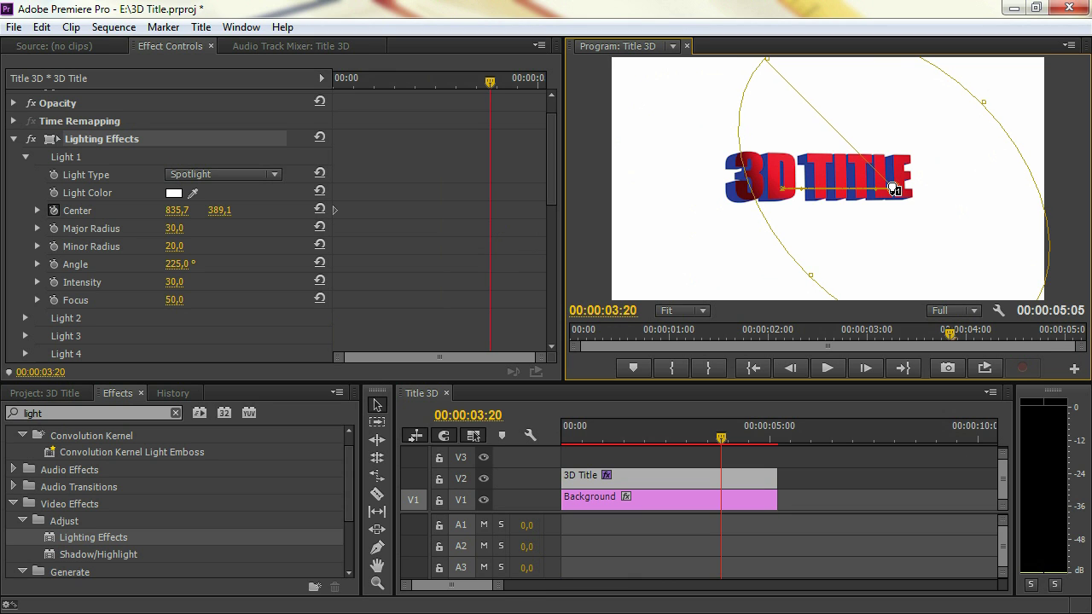
{"action": "left_click", "coordinate": [798, 461]}
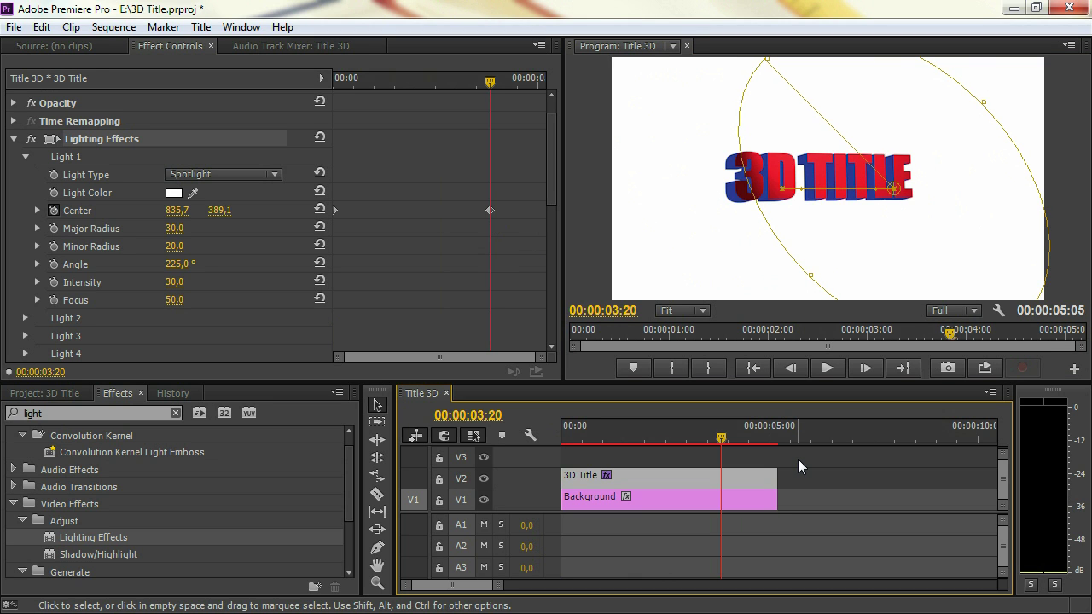
Deselect the clip and play the sequence from the start to preview the moving light on the title.
{"action": "left_click", "coordinate": [799, 462]}
{"action": "left_click", "coordinate": [559, 439]}
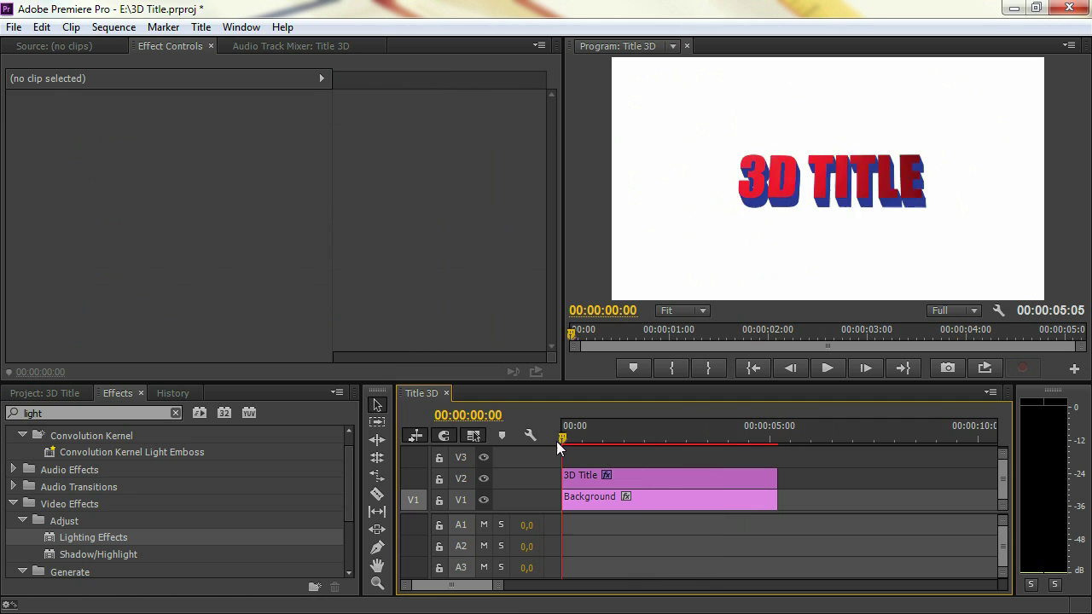
{"action": "left_click", "coordinate": [984, 370]}
{"action": "key", "text": "space"}
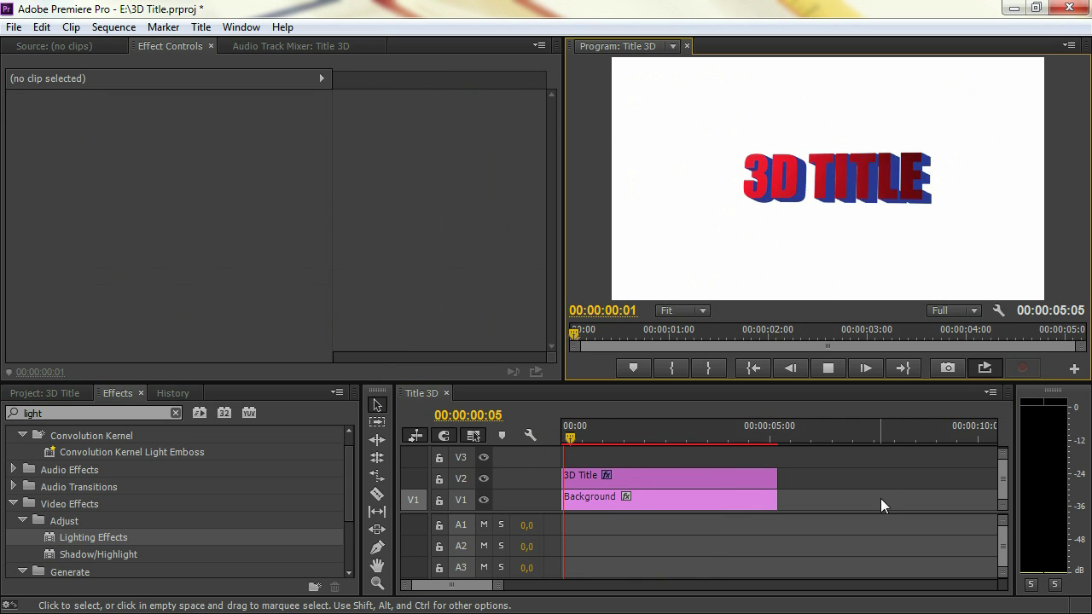